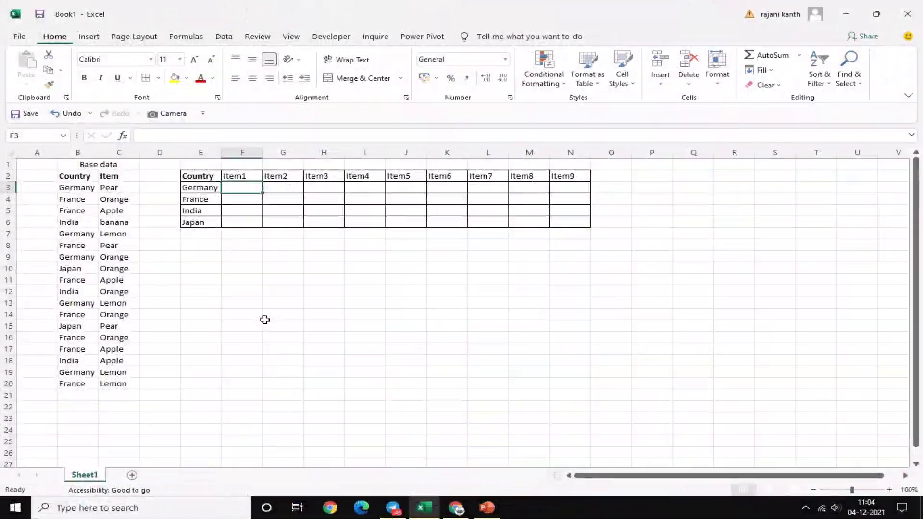
- Make the merged 'Base data' title in B1 bold
left_click(116, 164)
key("ctrl+b")
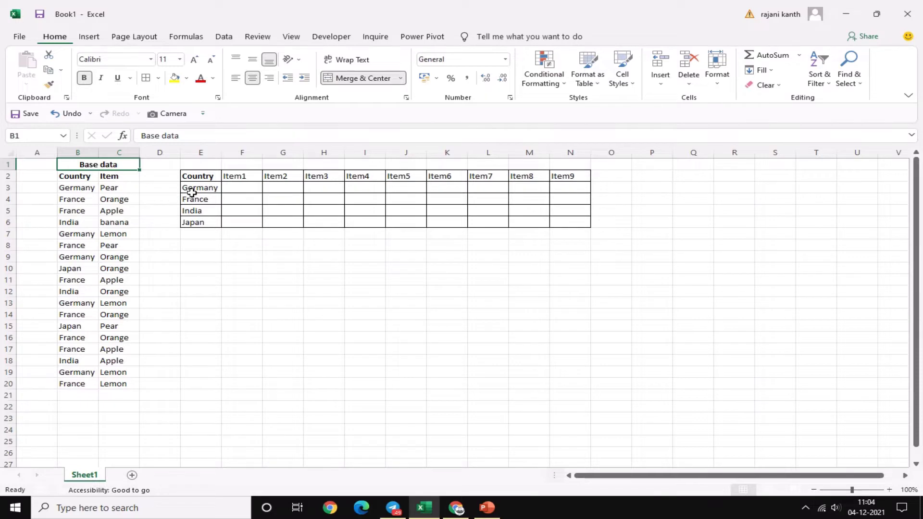
left_click_drag(239, 189, 572, 194)
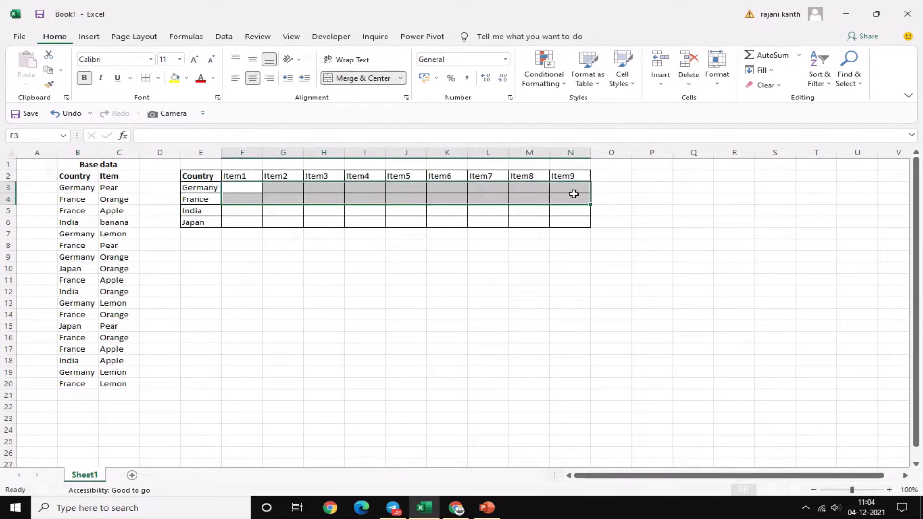
left_click(75, 190)
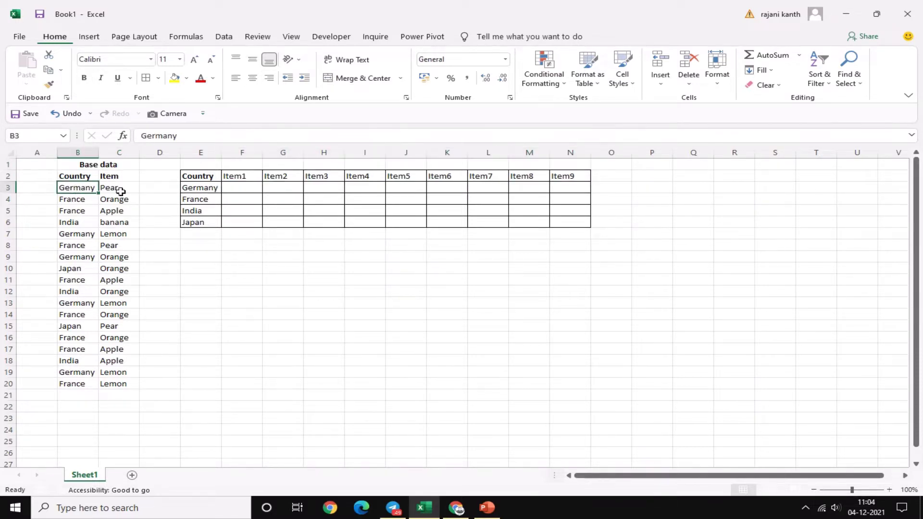
left_click(247, 188)
type("P")
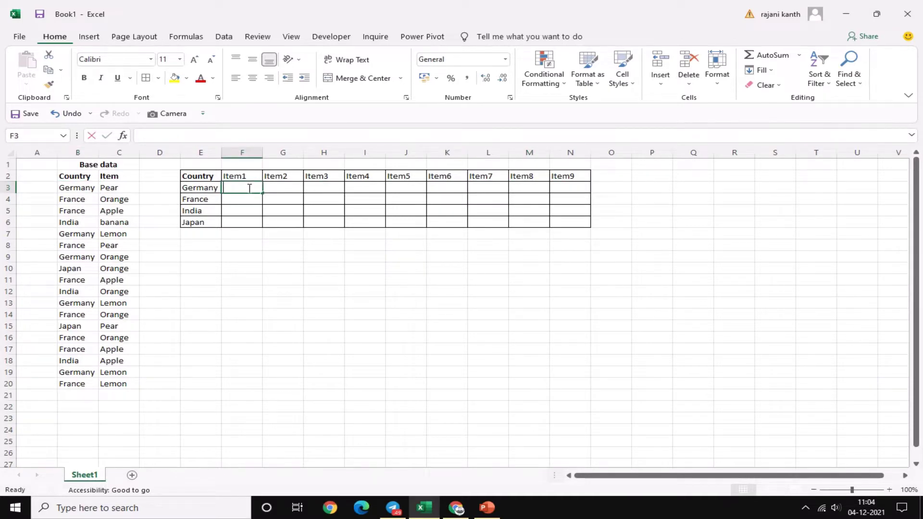
type("ear")
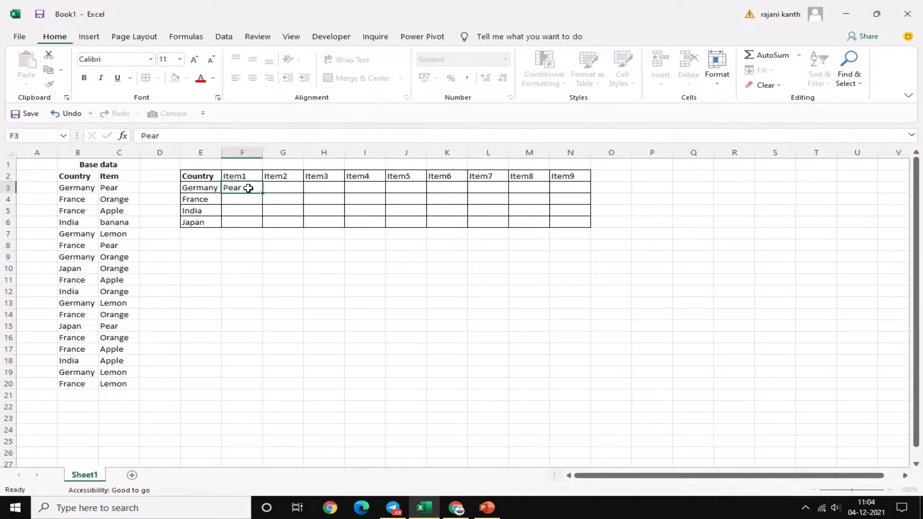
key("Tab")
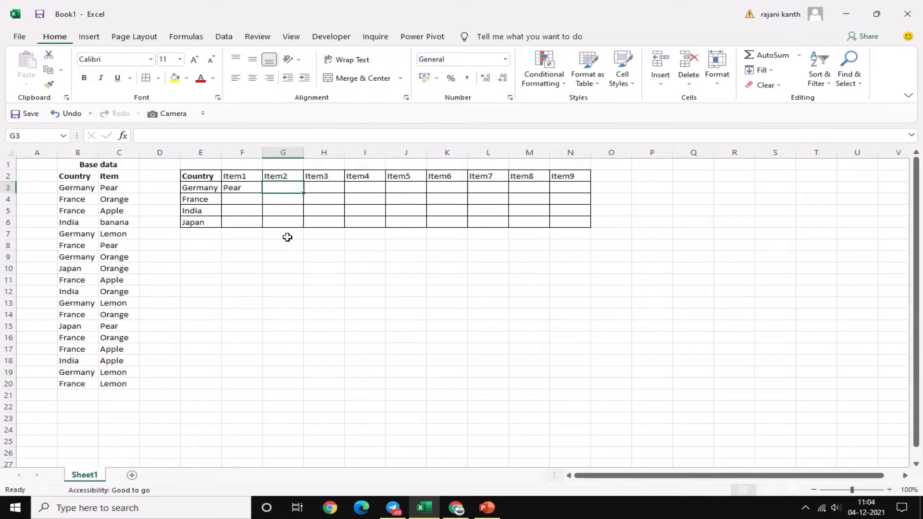
type("Lemon")
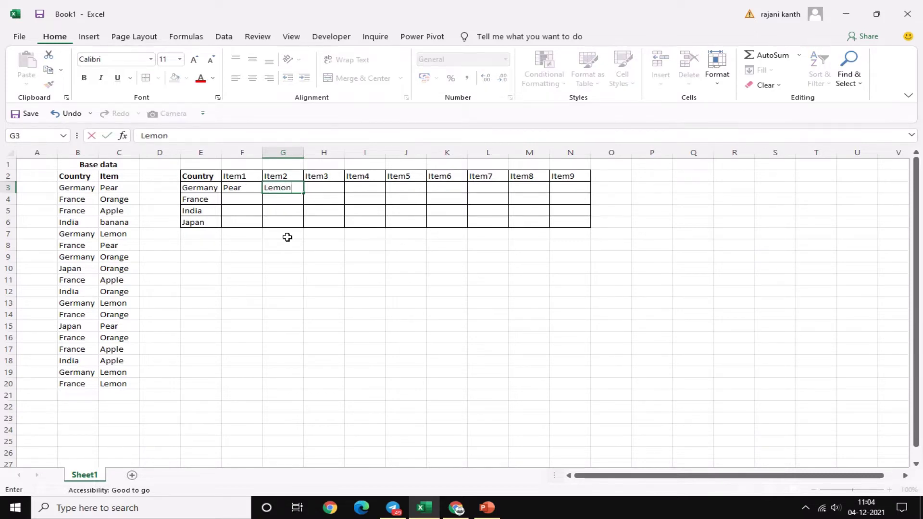
left_click(318, 189)
type("Orang")
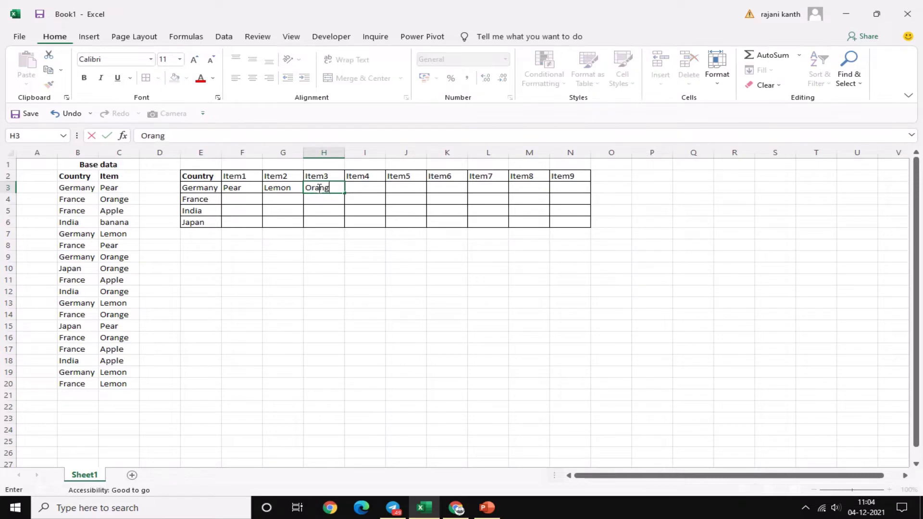
type("e")
key("Return")
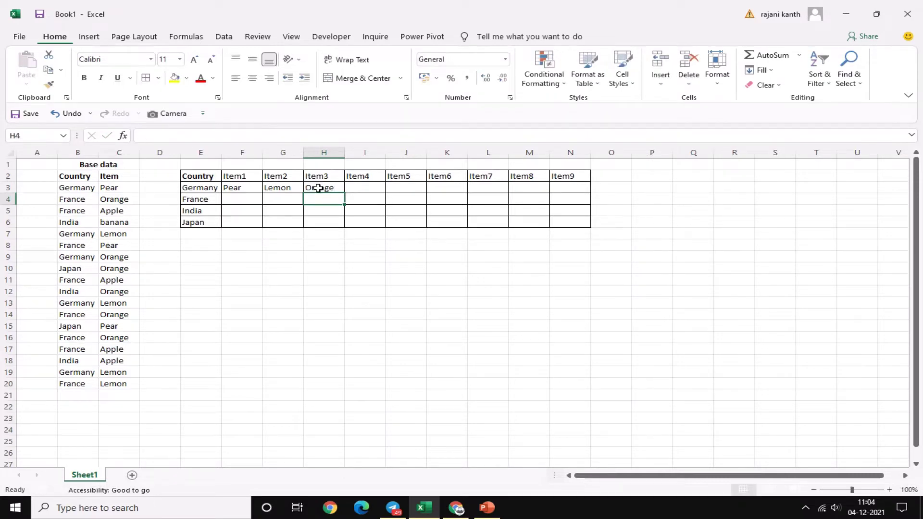
key("Up")
key("Left")
key("Left")
key("Left")
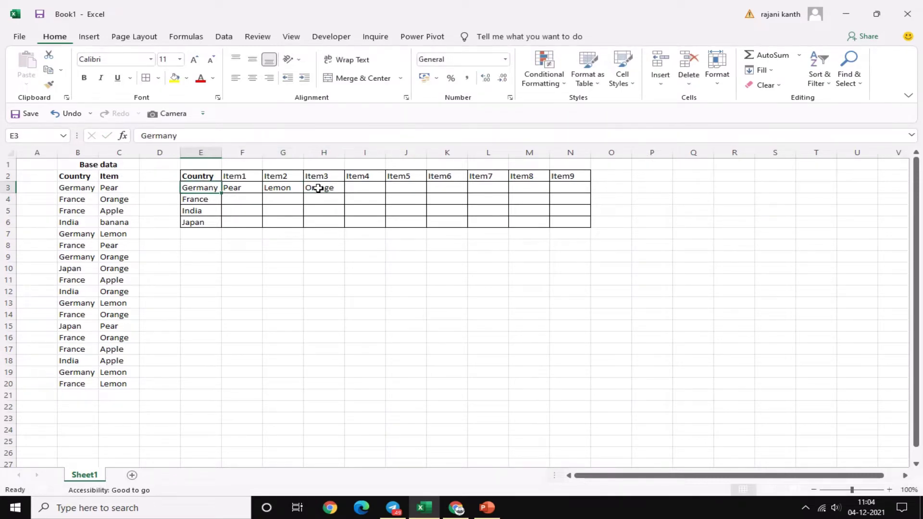
key("Right")
key("shift+Right")
key("shift+Right")
key("Delete")
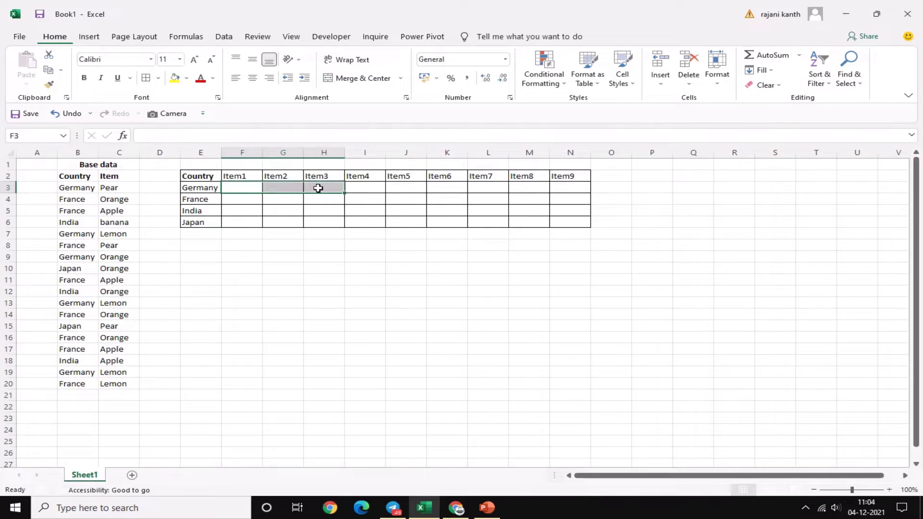
key("Up")
key("Down")
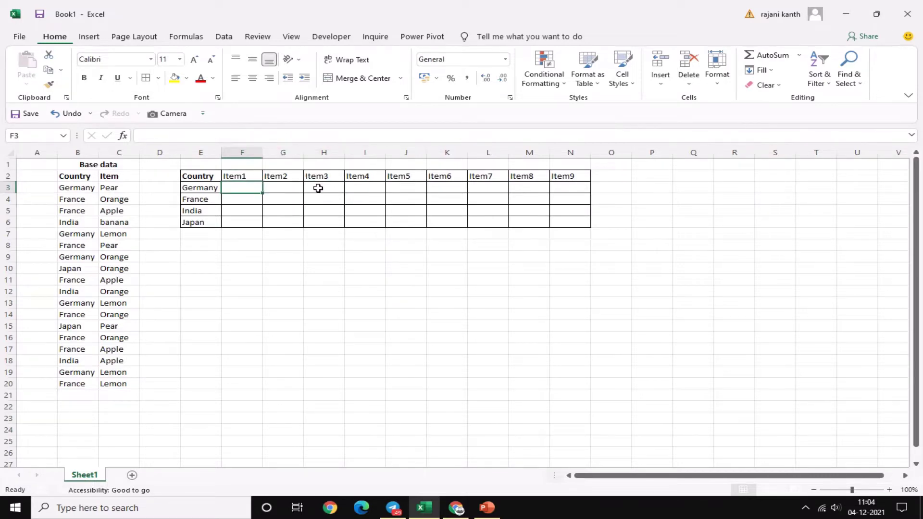
type("=")
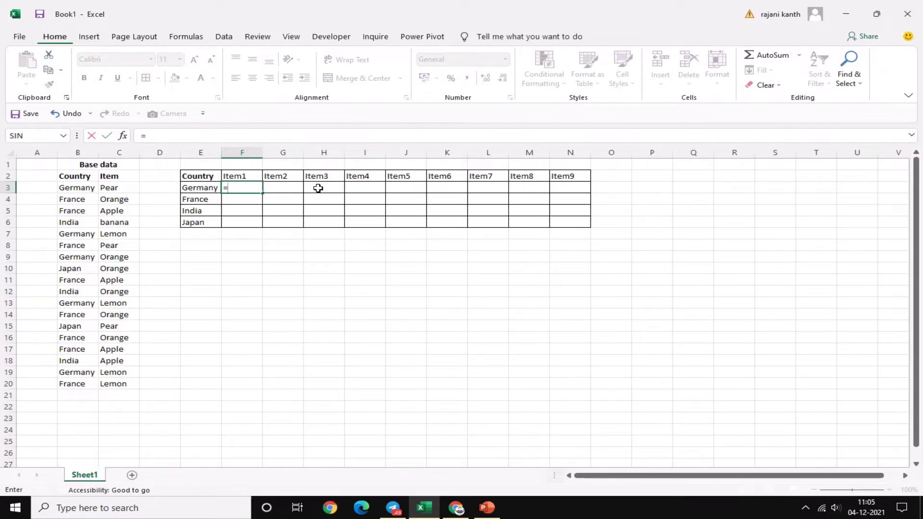
- Enter =$B$3:$B$20=$E3 in F3 and preview its TRUE/FALSE results without keeping them
left_click(80, 188)
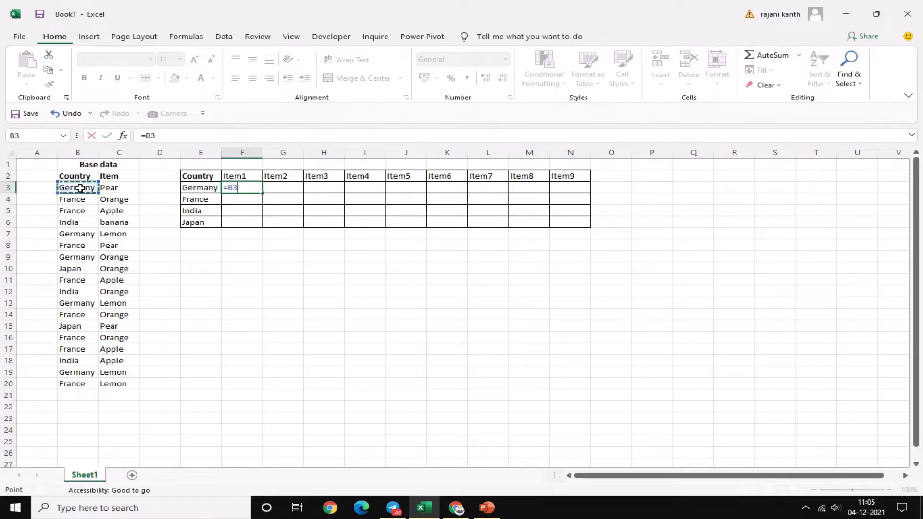
key("ctrl+shift+Down")
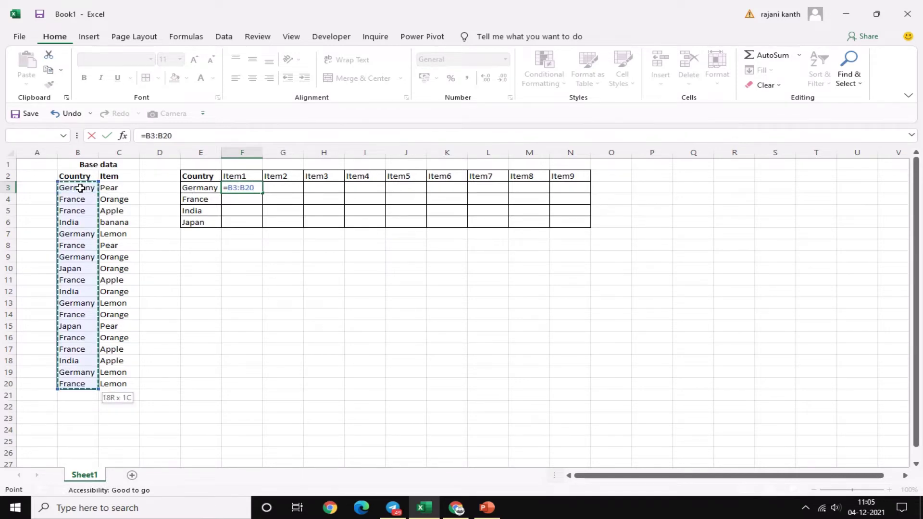
key("F4")
type("$B$20=")
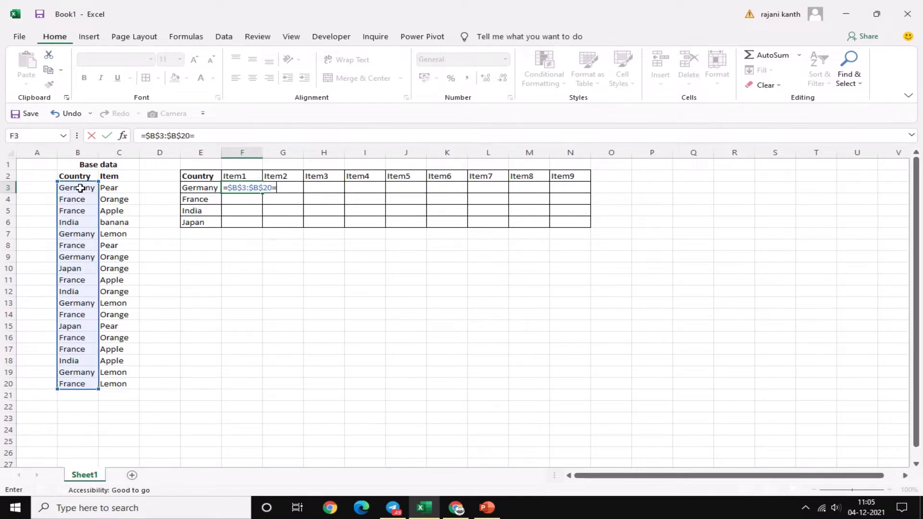
key("Left")
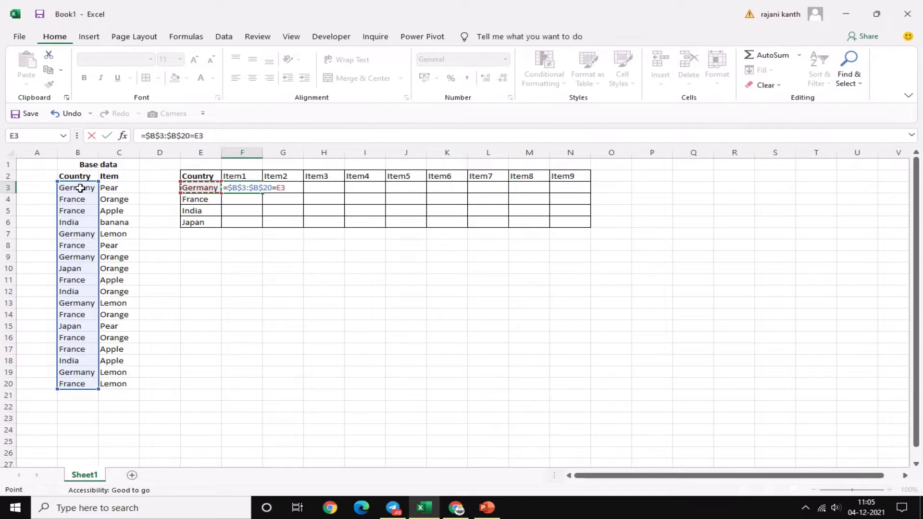
key("F4")
key("F4")
key("F4")
key("F9")
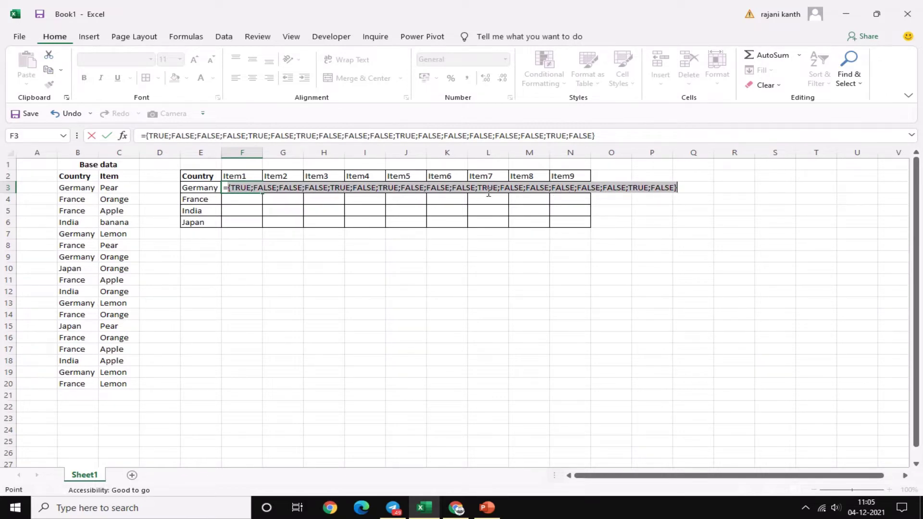
key("ctrl+z")
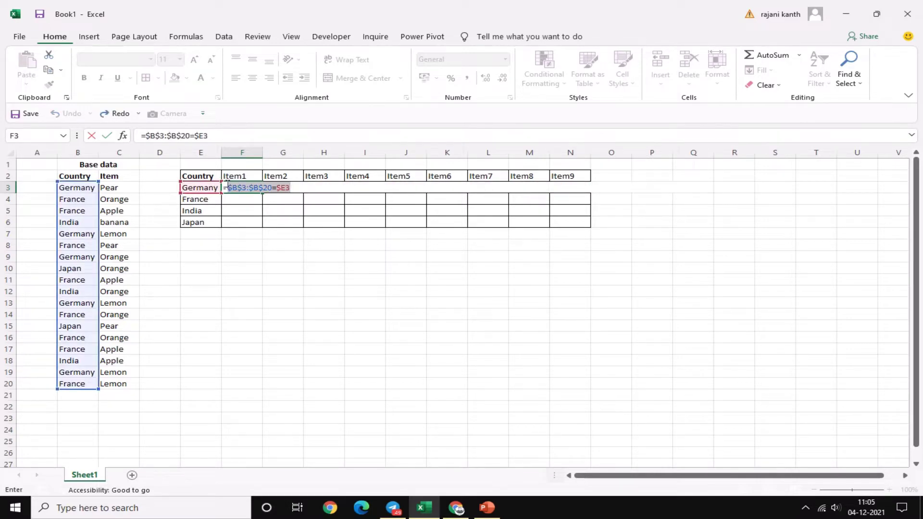
- Wrap the test as =IF($B$3:$B$20=$E3,COLUMNS($f3:f3)) in F3
left_click(229, 187)
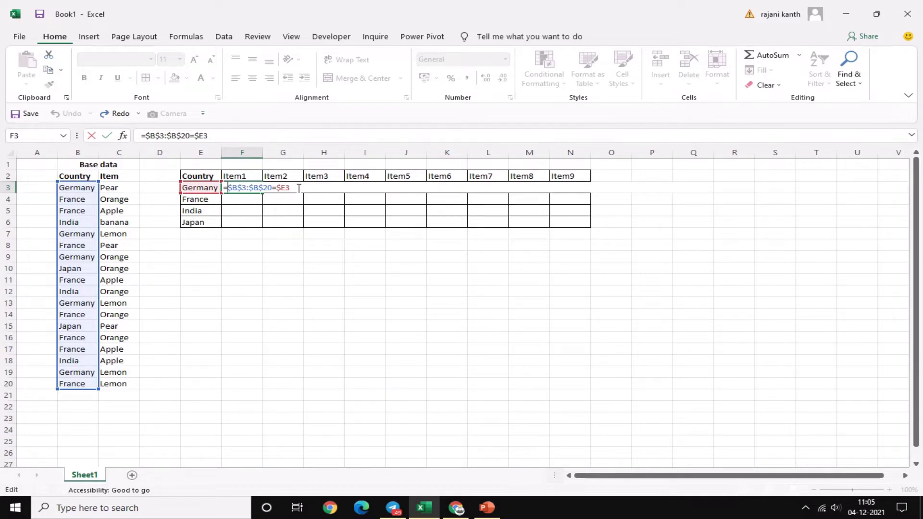
type("IF(")
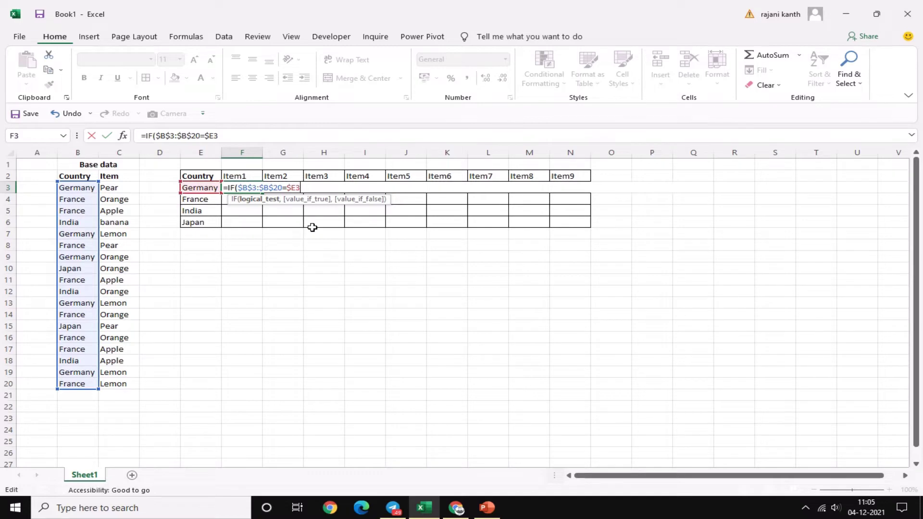
type(",")
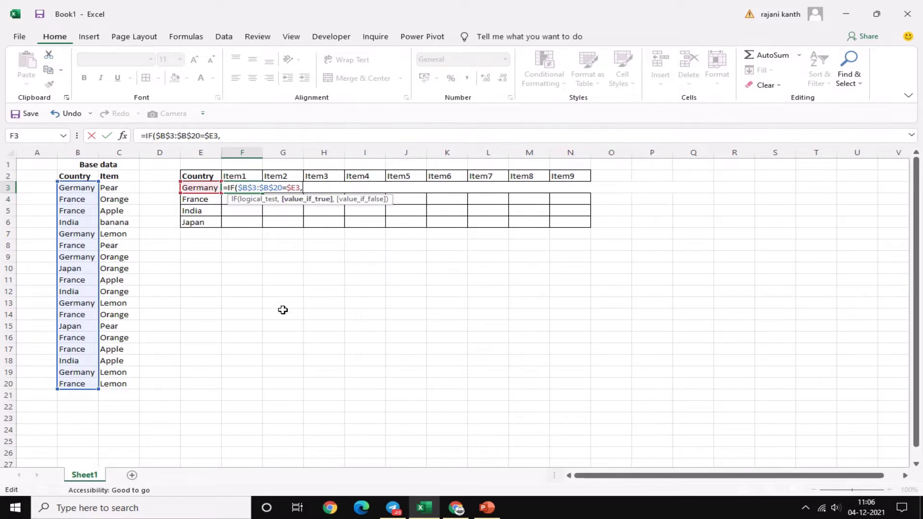
type("Co")
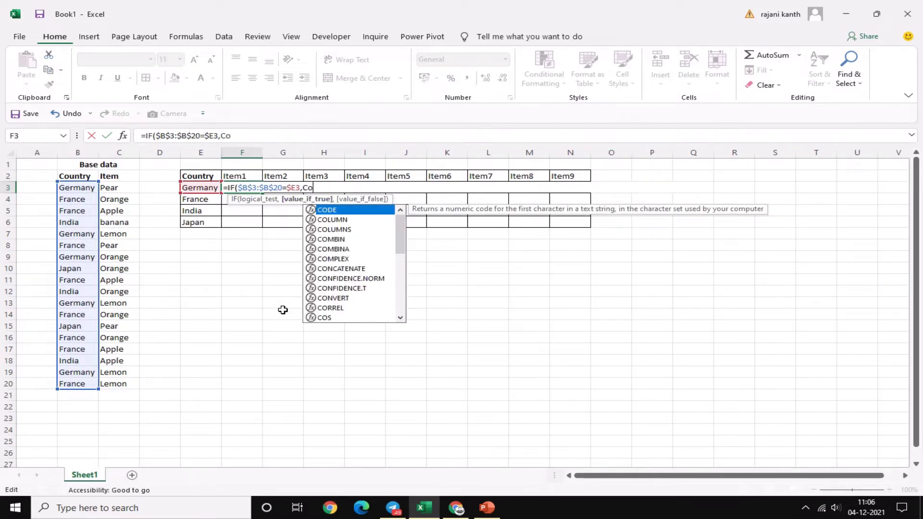
type("l")
key("Down")
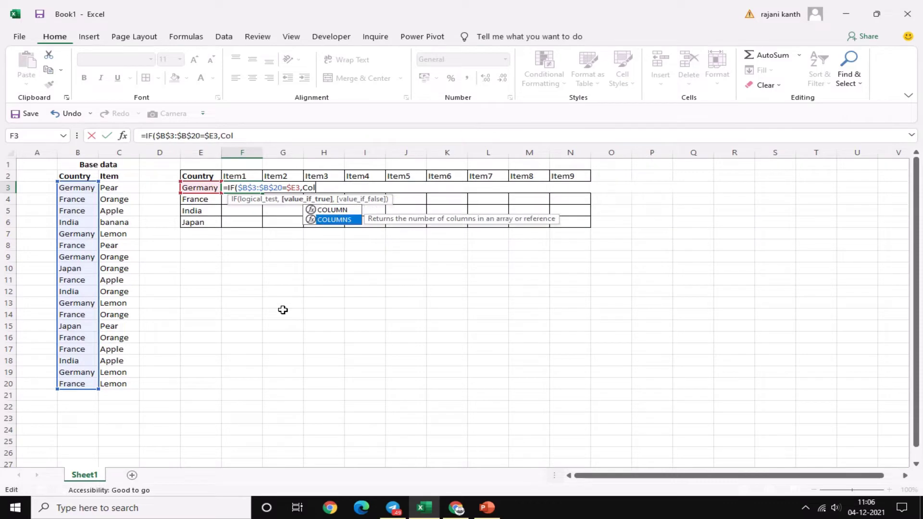
key("Tab")
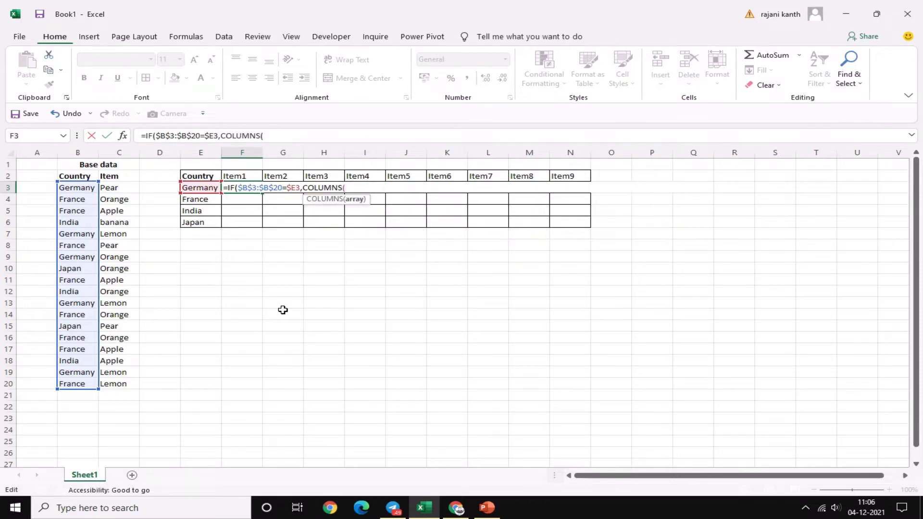
type("$")
type("f")
type("3:")
type("f3")
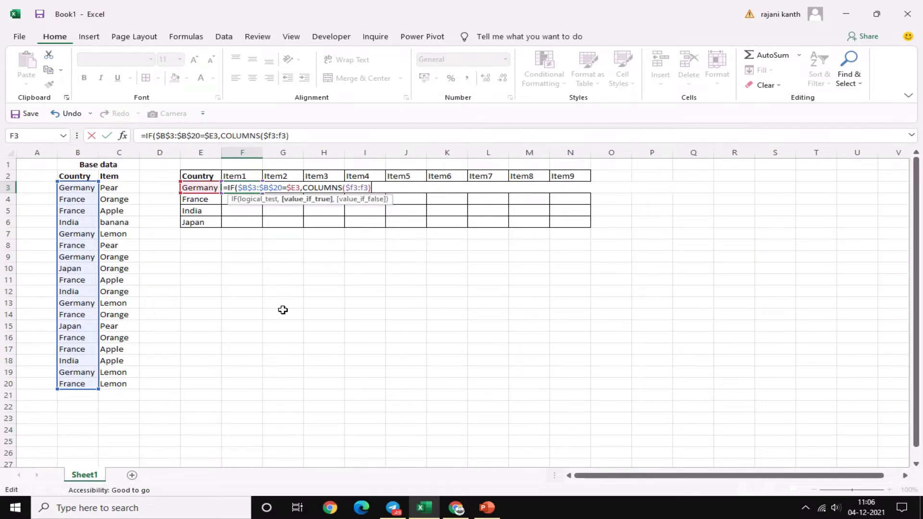
type(")")
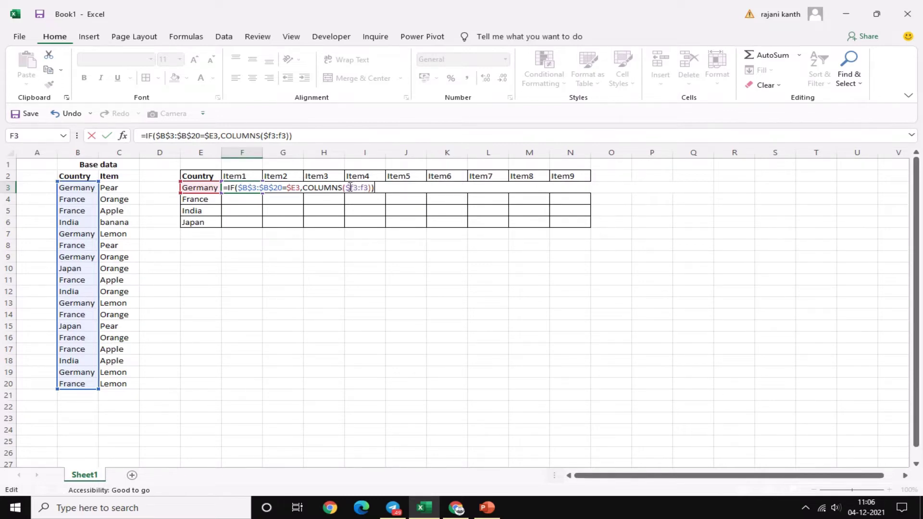
left_click(303, 187)
left_click(303, 200)
type("1")
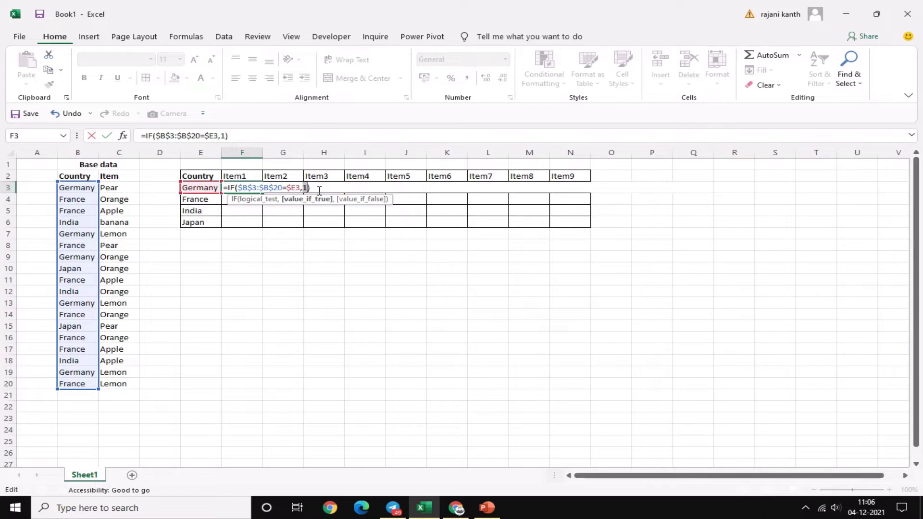
key("ctrl+z")
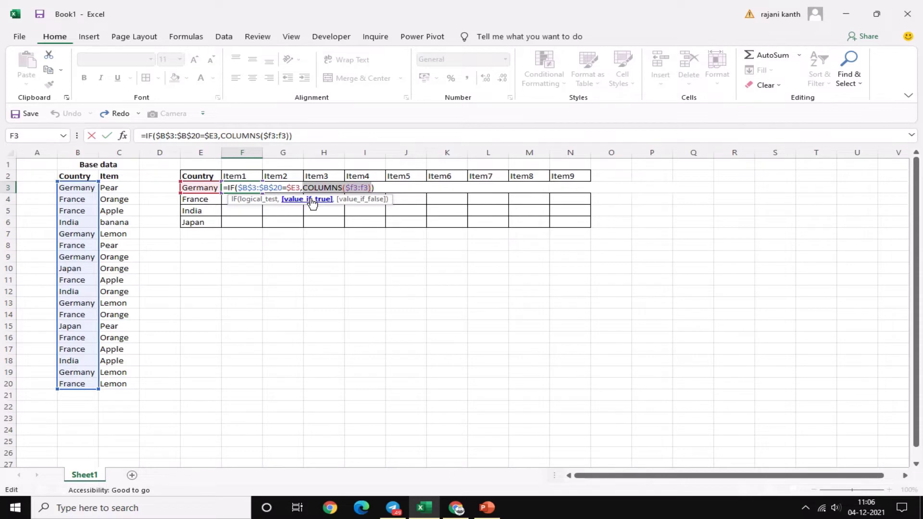
- Preview the IF formula's array result with F9, then restore the formula
left_click_drag(383, 186, 214, 186)
key("F9")
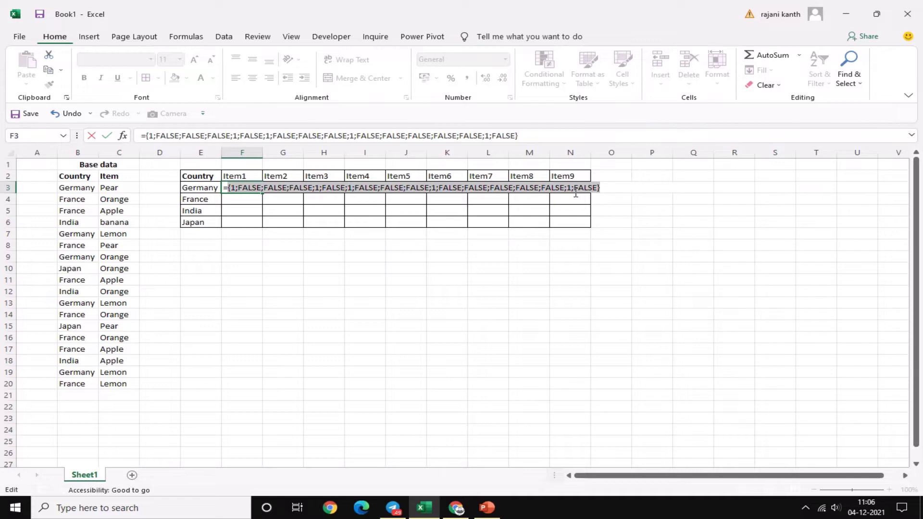
key("ctrl+z")
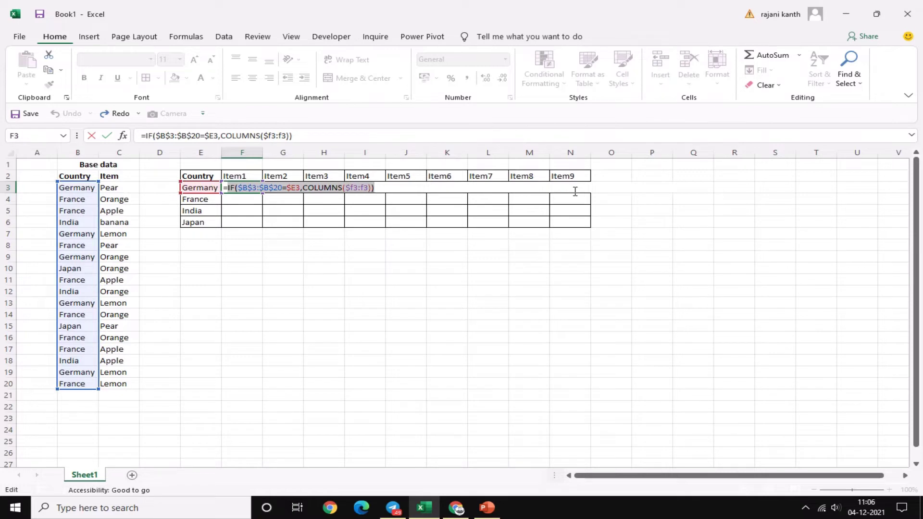
- Insert SMALL( and replace COLUMNS with ROW($B$3:$B$20)-ROW($B$3)+1 inside the IF
left_click(227, 188)
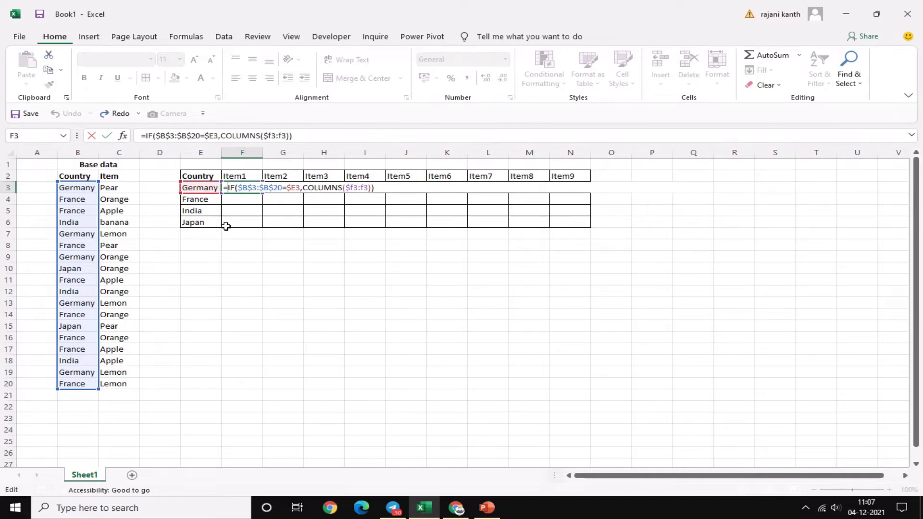
type("small")
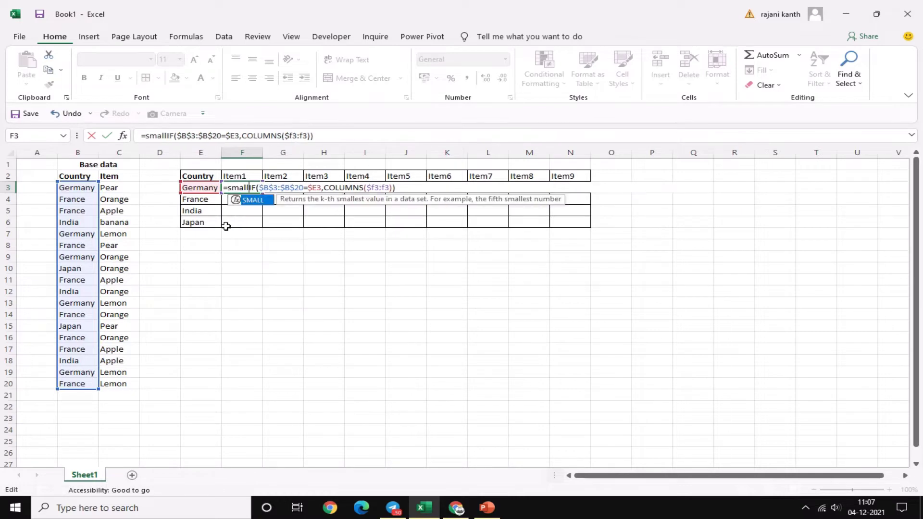
key("Tab")
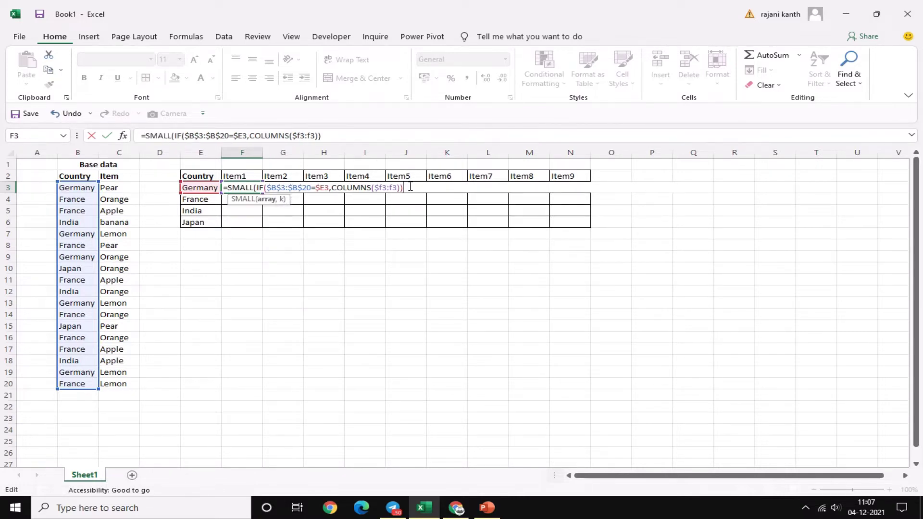
left_click_drag(332, 187, 404, 188)
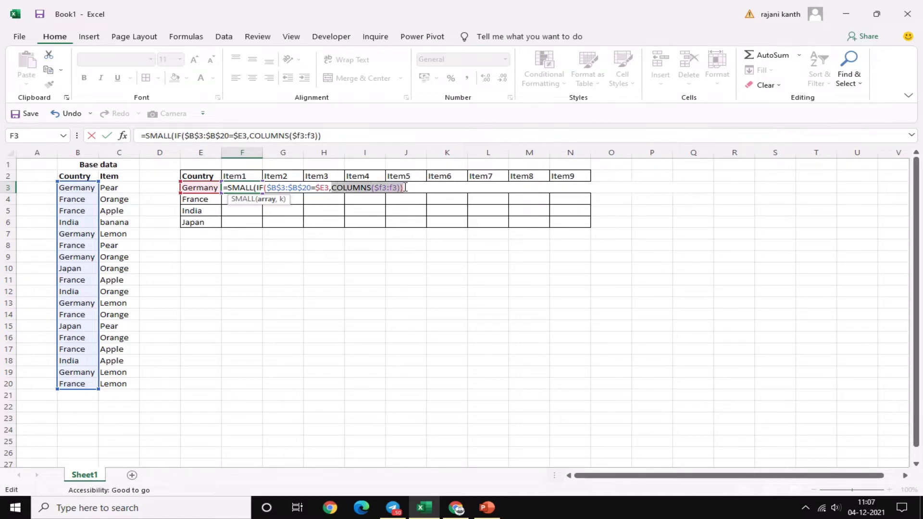
key("BackSpace")
type("R")
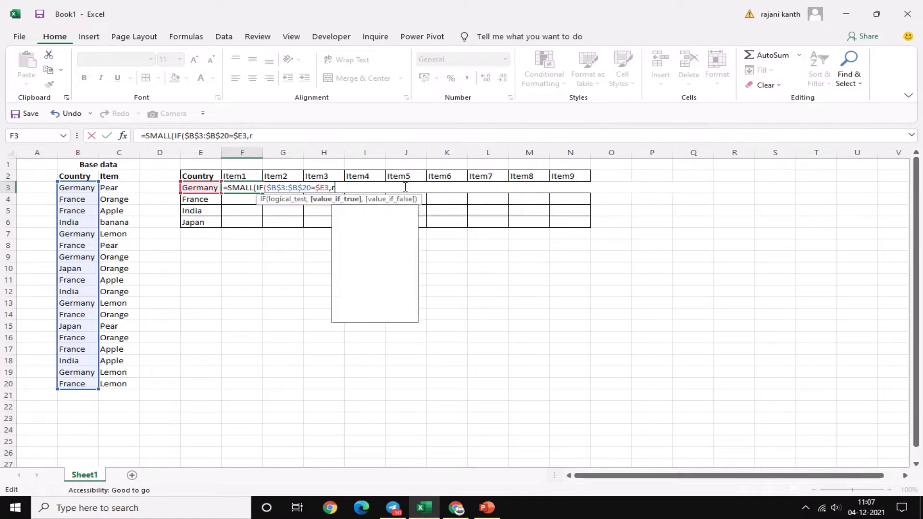
type("OW(")
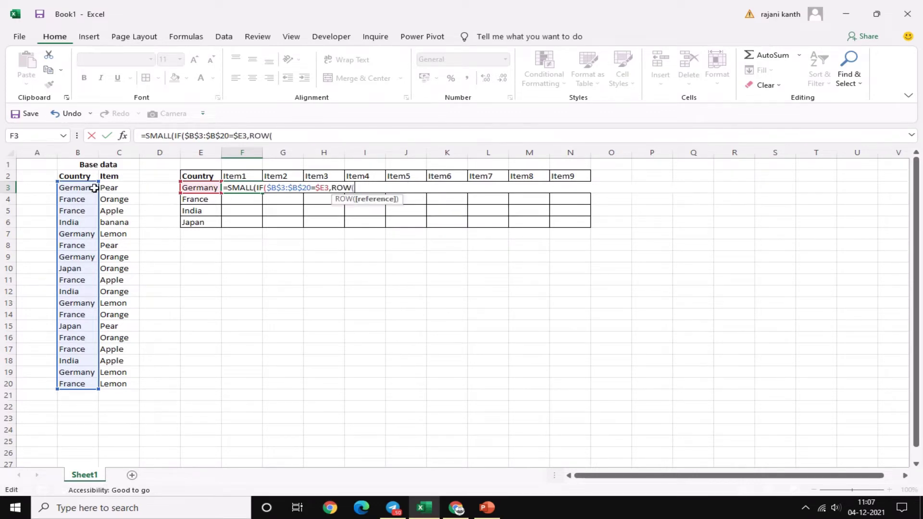
left_click(86, 188)
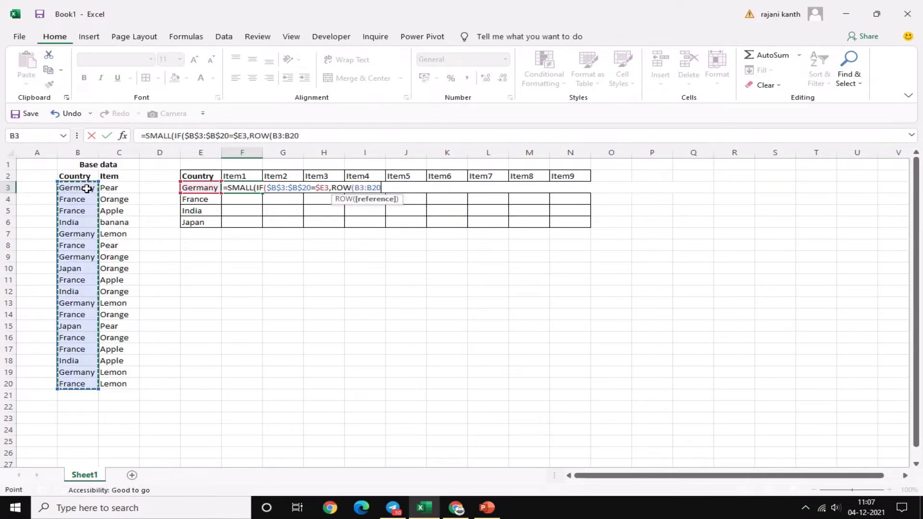
key("F4")
type(")")
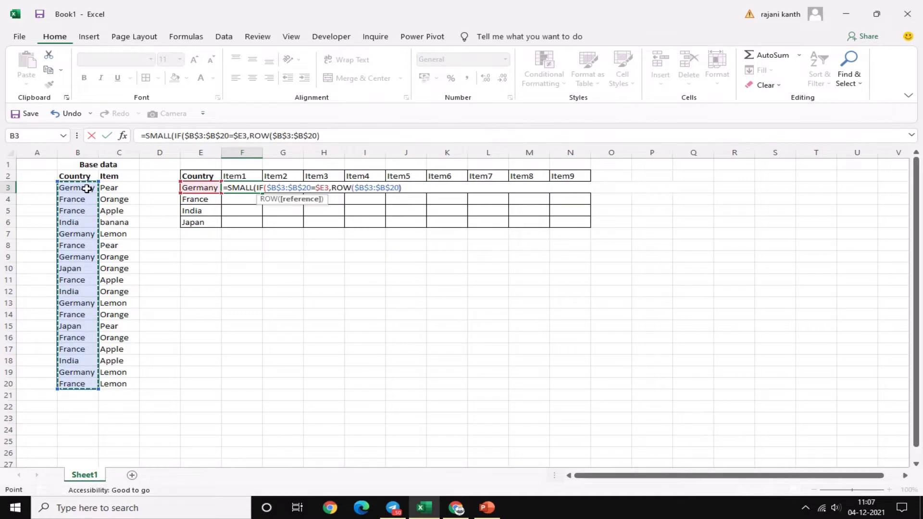
type("-row")
key("Tab")
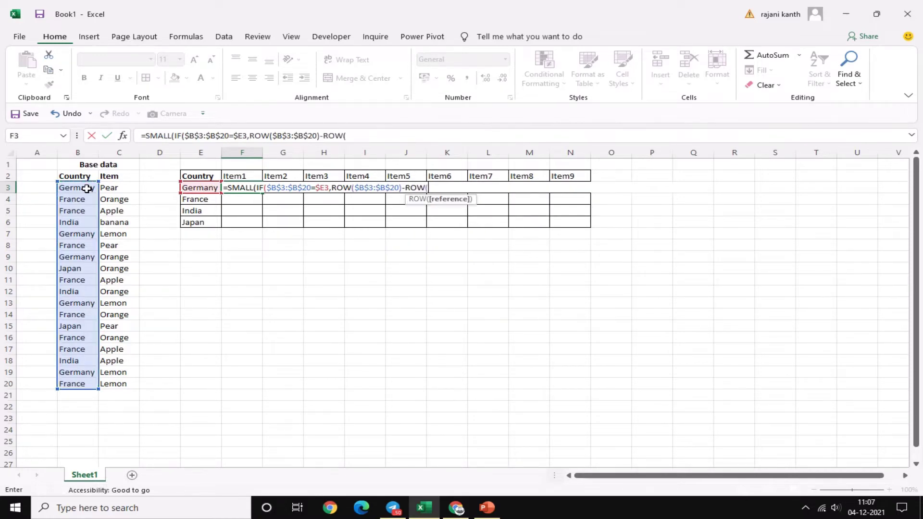
left_click(87, 188)
key("F4")
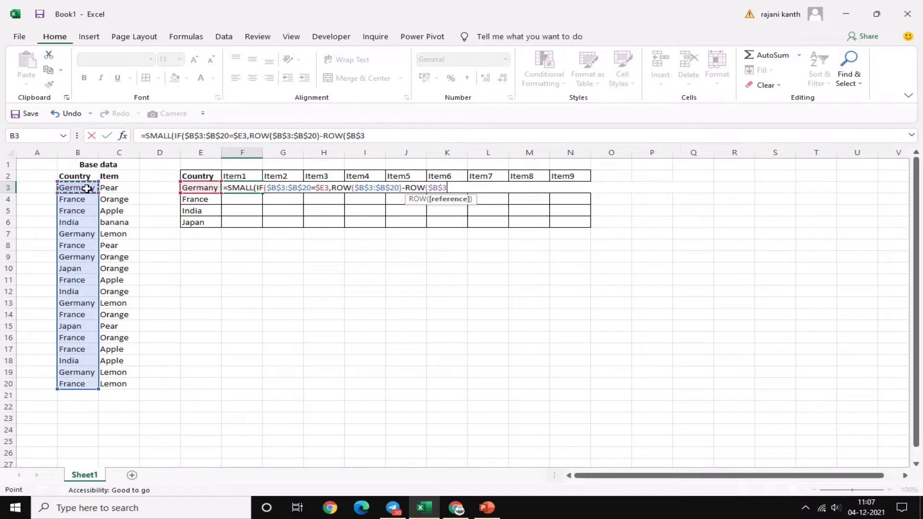
type(")")
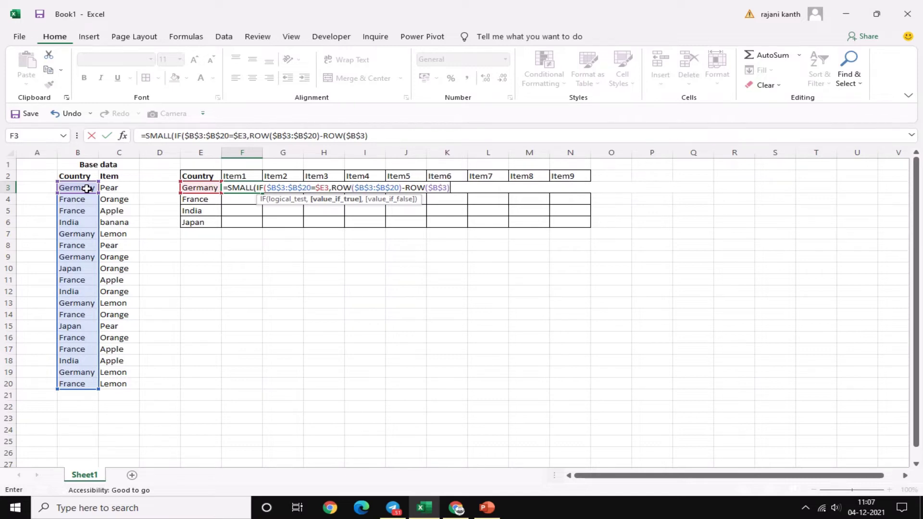
type("1")
- Preview the row-number expression to confirm the 1–18 sequence, then restore it
left_click(348, 199)
key("F9")
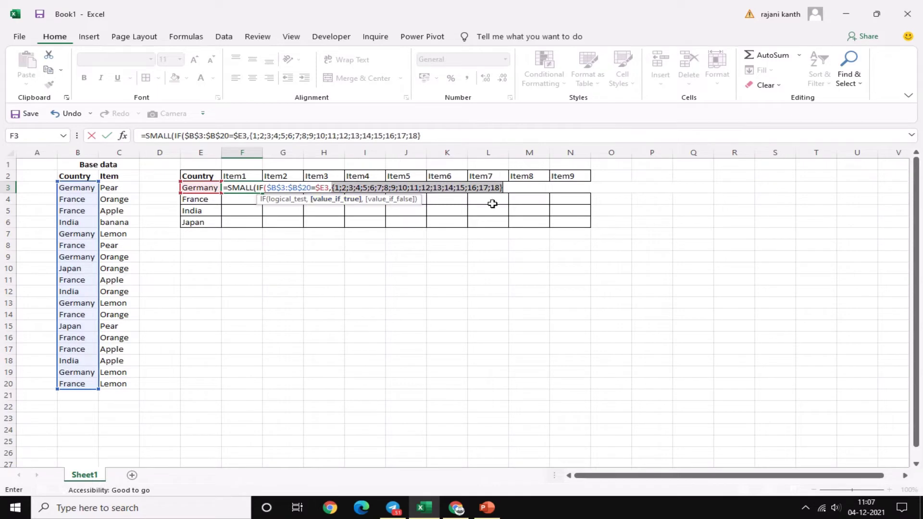
key("ctrl+z")
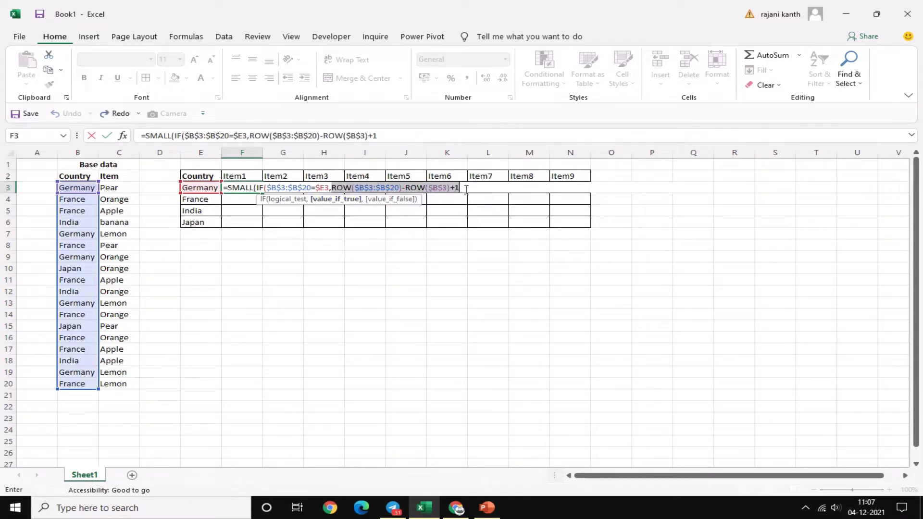
left_click(466, 189)
type(")")
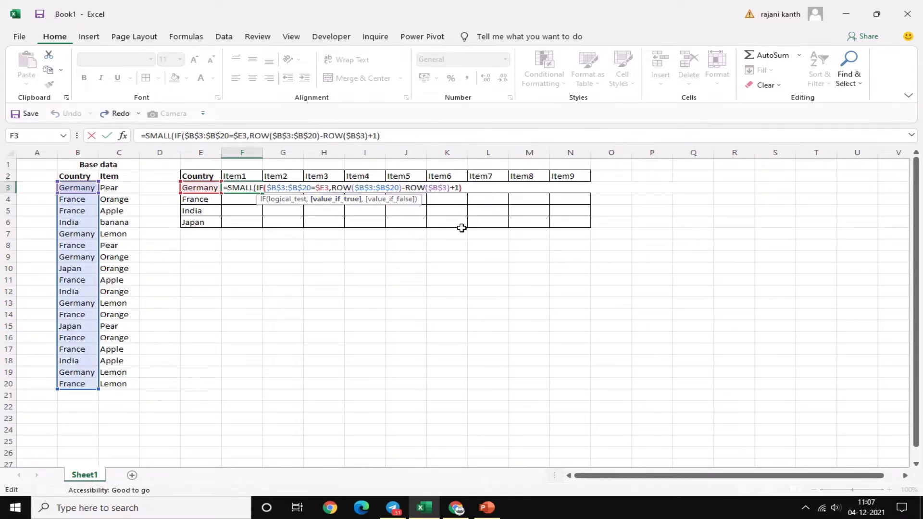
key("Right")
- Add COLUMNS($f3:f3) as SMALL's k argument to complete the formula
type(",")
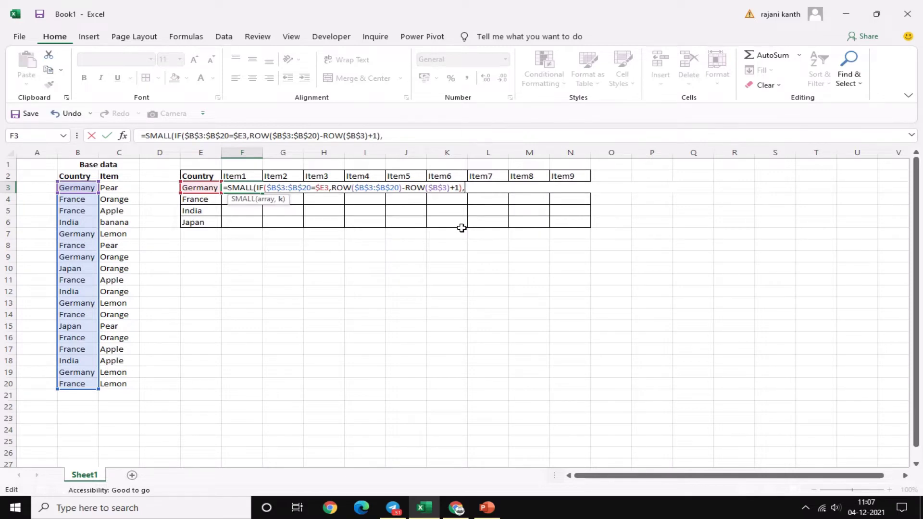
type("co")
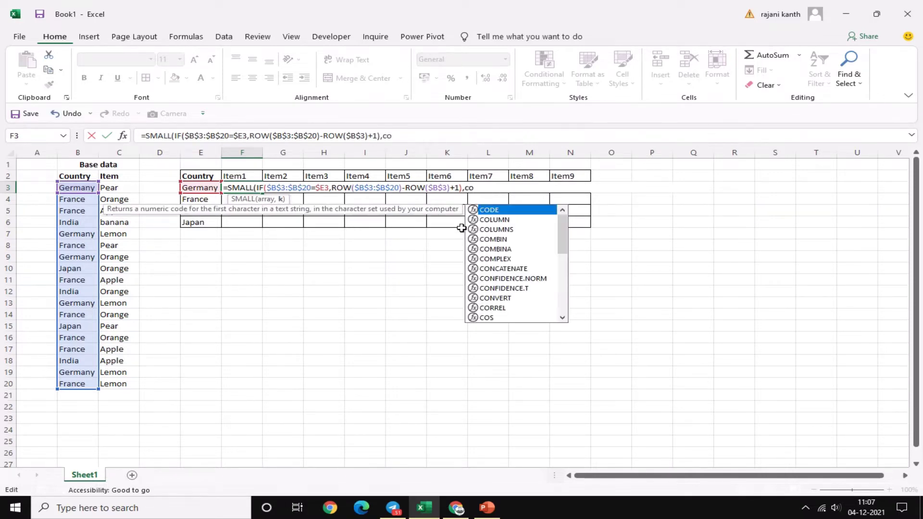
key("Down")
key("Down")
key("Tab")
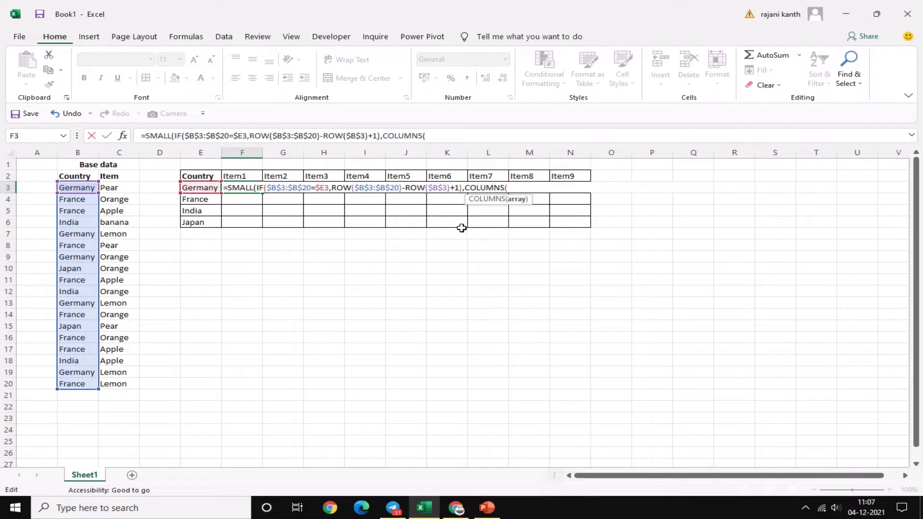
type("$f")
type("3:f")
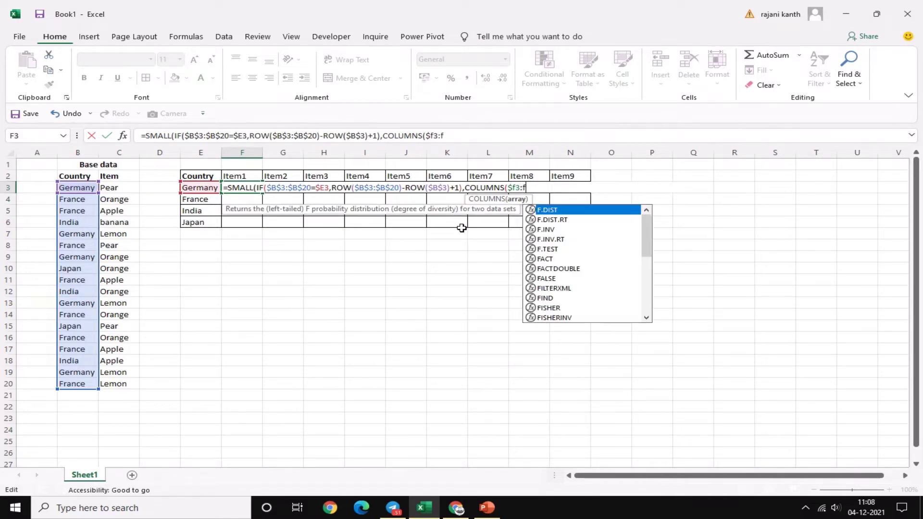
type("3")
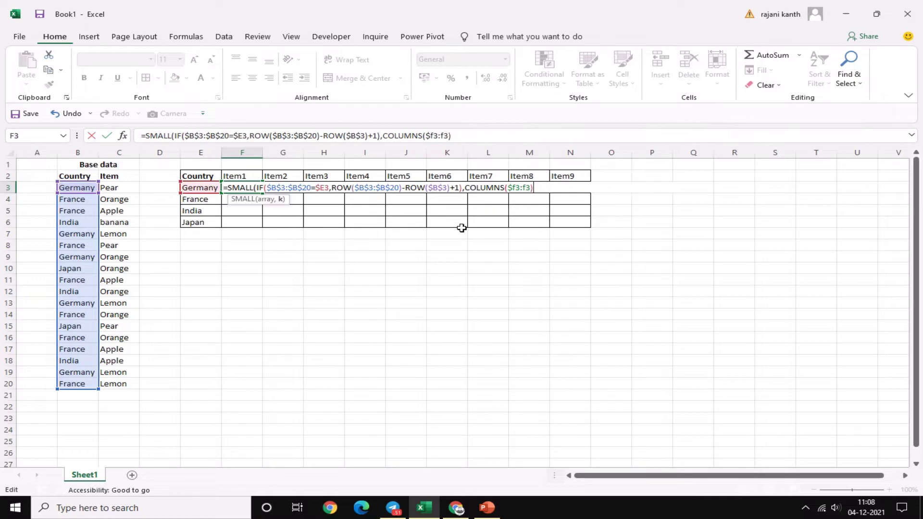
type(")")
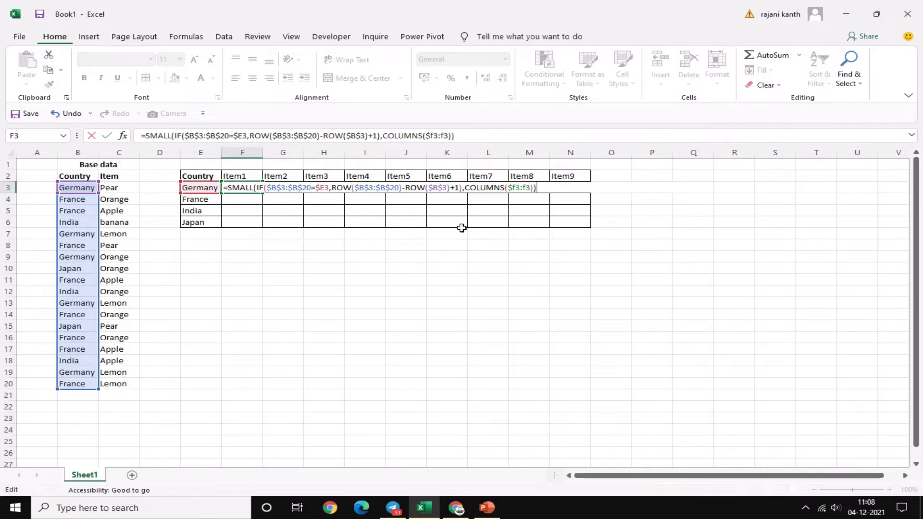
left_click(265, 187)
left_click(259, 188)
- Preview the IF part's matching row numbers, then evaluate the whole formula to see 1
left_click(267, 199)
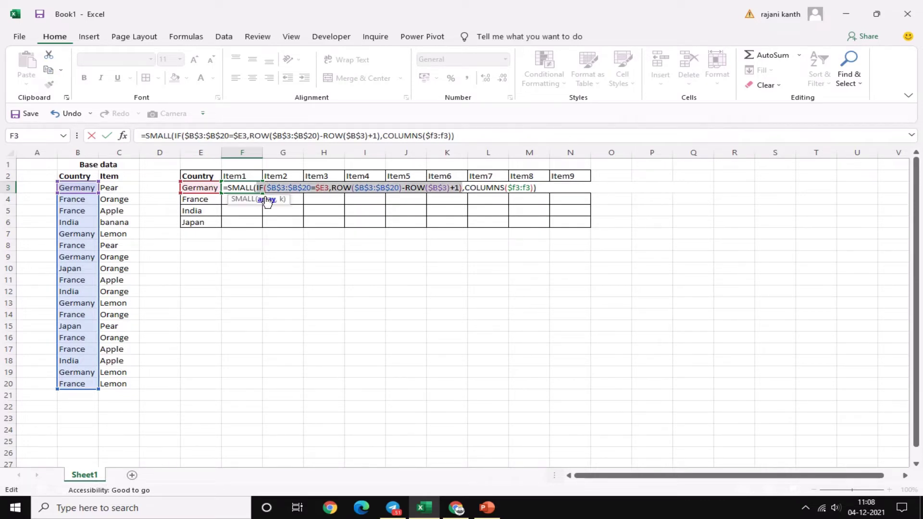
key("F9")
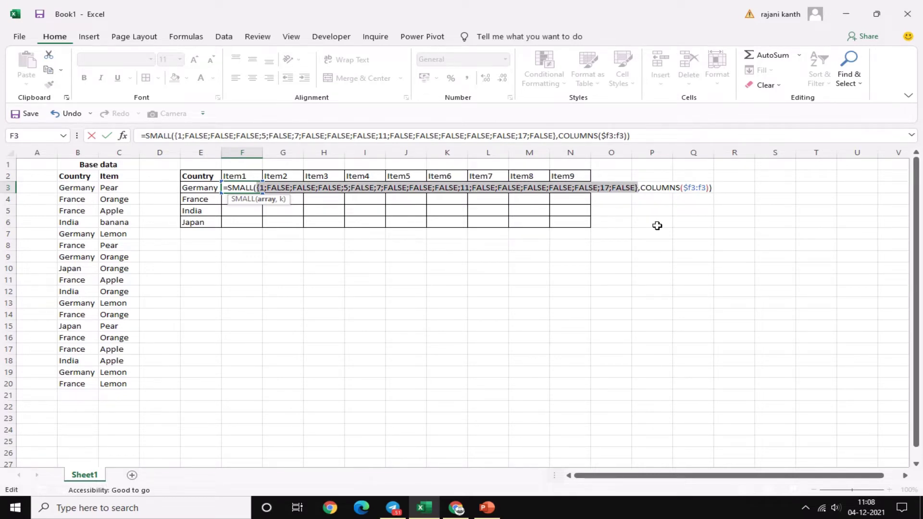
key("ctrl+z")
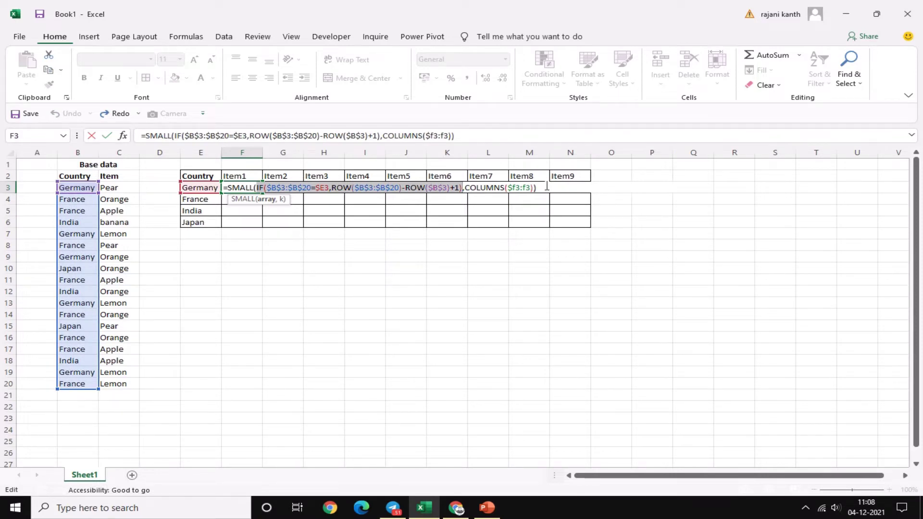
left_click_drag(546, 187, 223, 187)
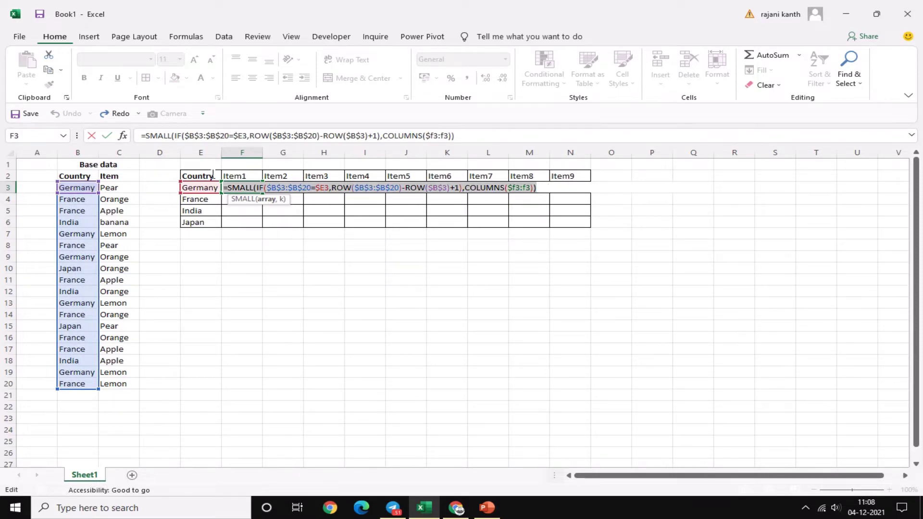
key("F9")
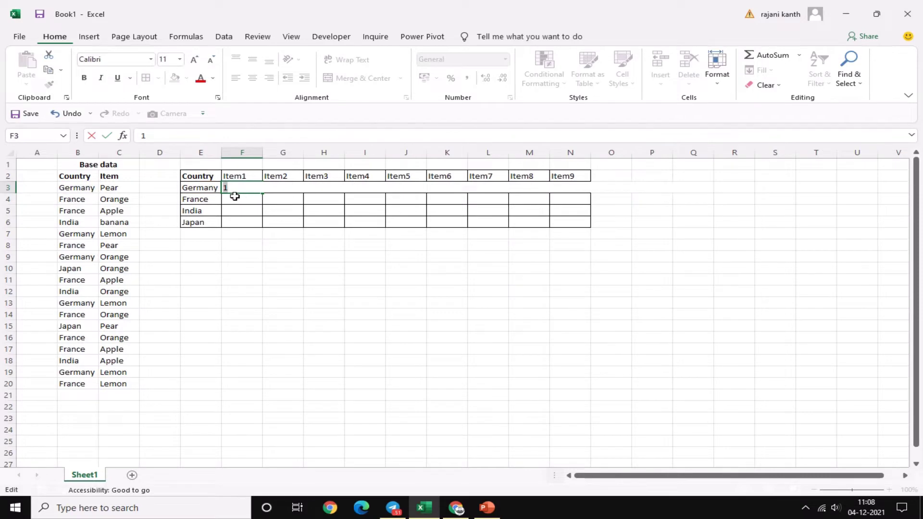
- Wrap the formula in INDEX($C$3:$C$20,…) as an array formula, so F3 shows Pear
key("ctrl+z")
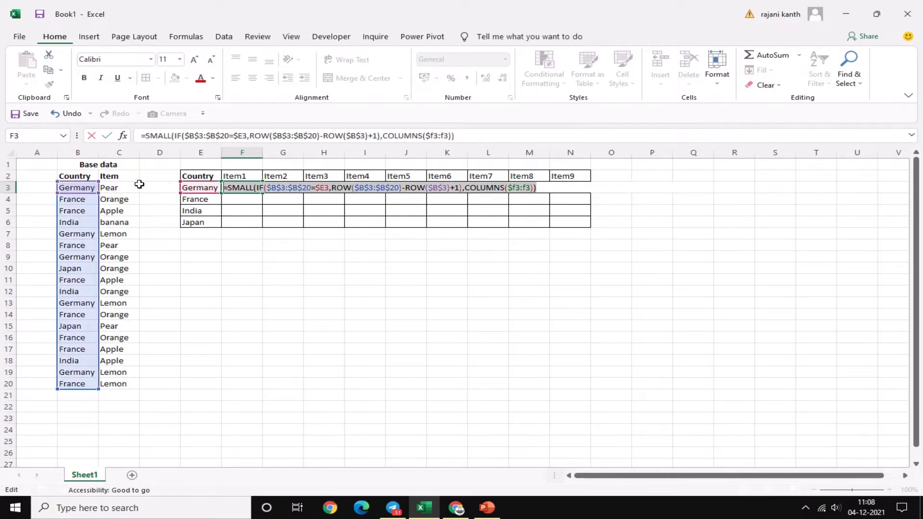
left_click(227, 188)
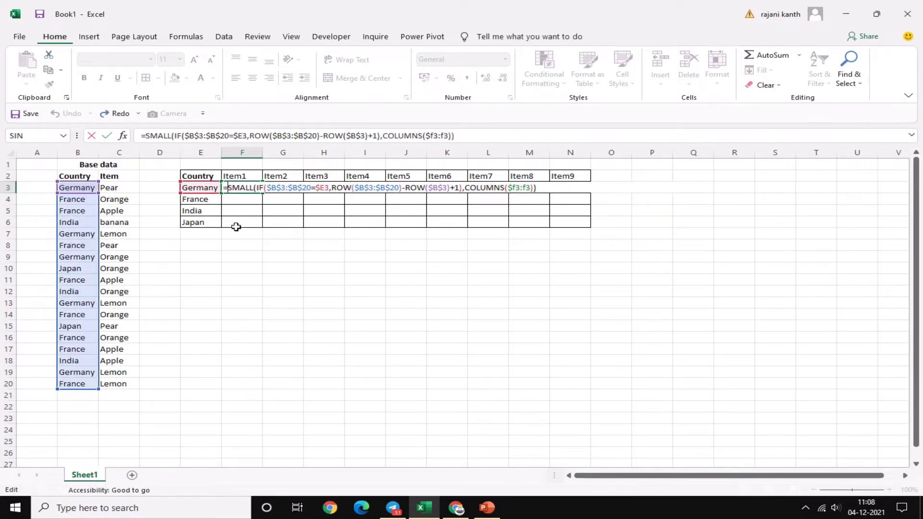
type("ind")
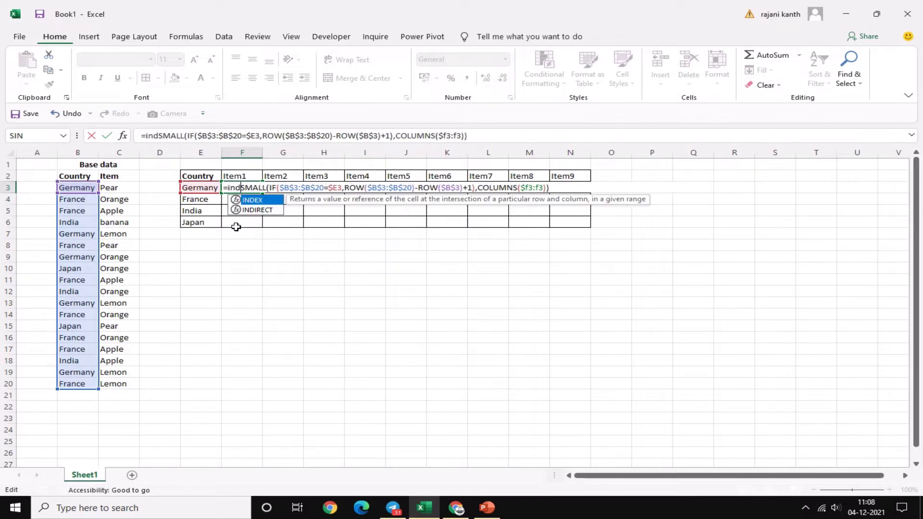
type("ex(")
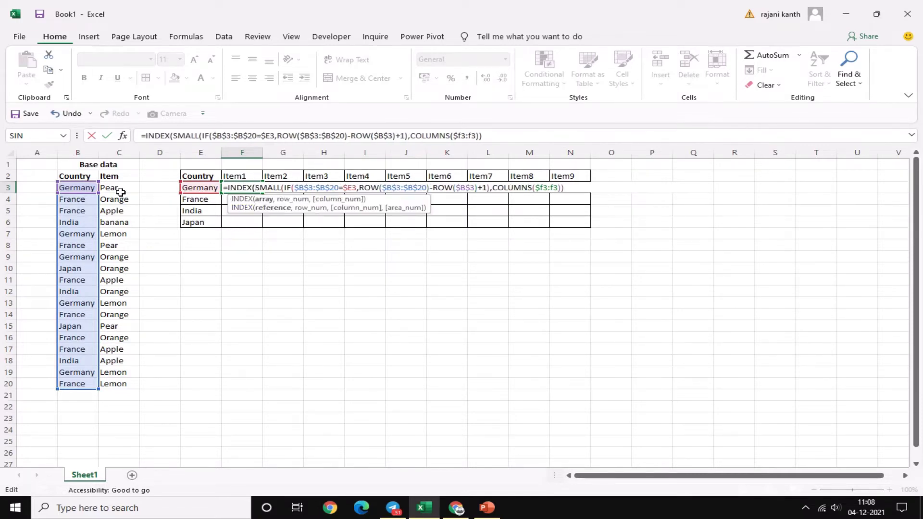
left_click(120, 191)
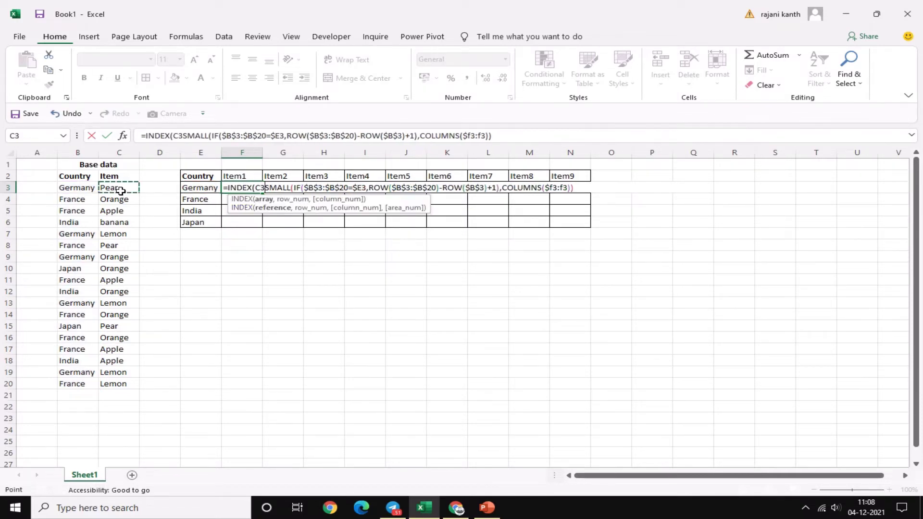
key("ctrl+shift+Down")
key("F4")
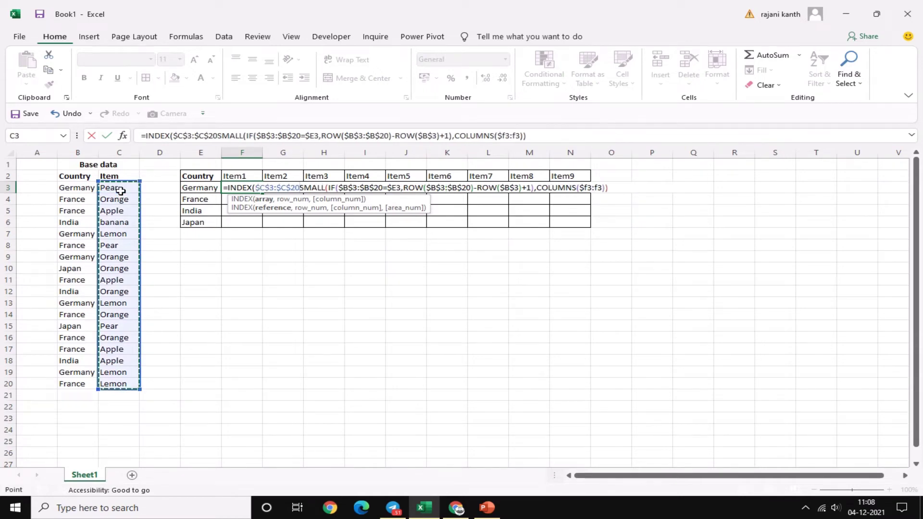
type(",")
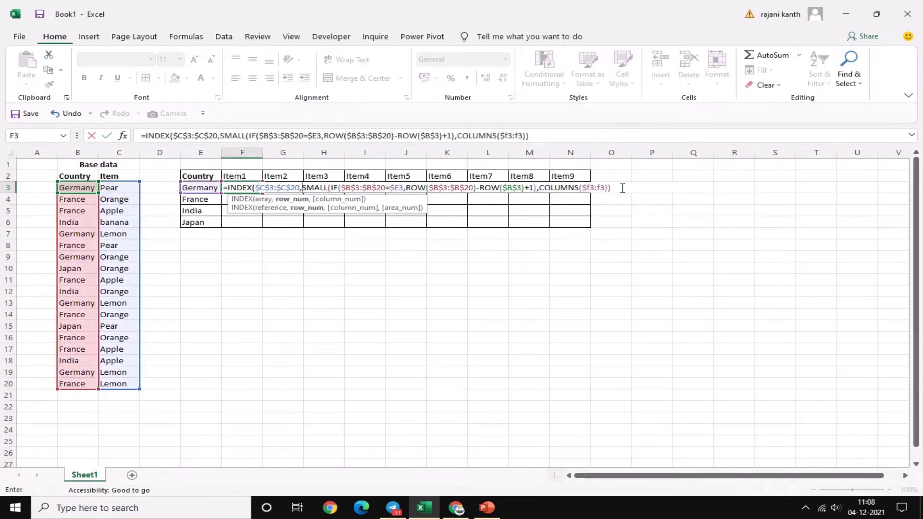
left_click(622, 187)
type(")")
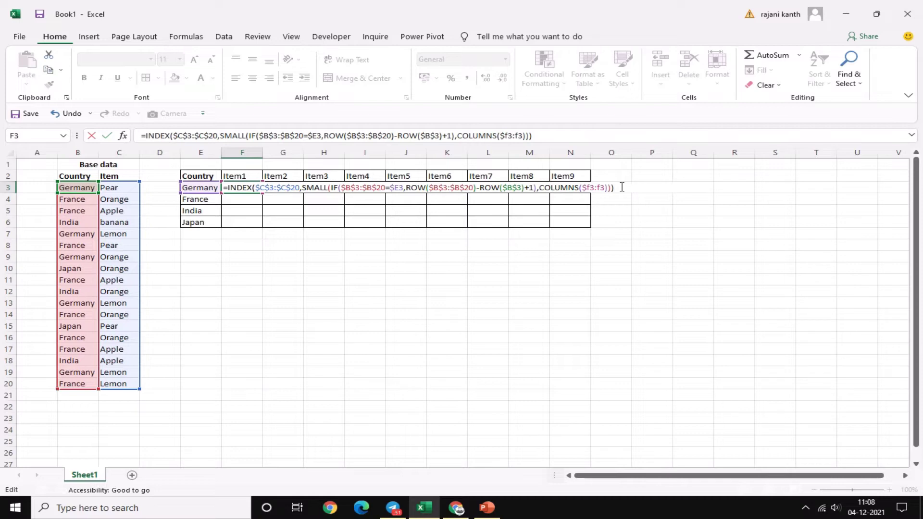
key("ctrl+shift+Return")
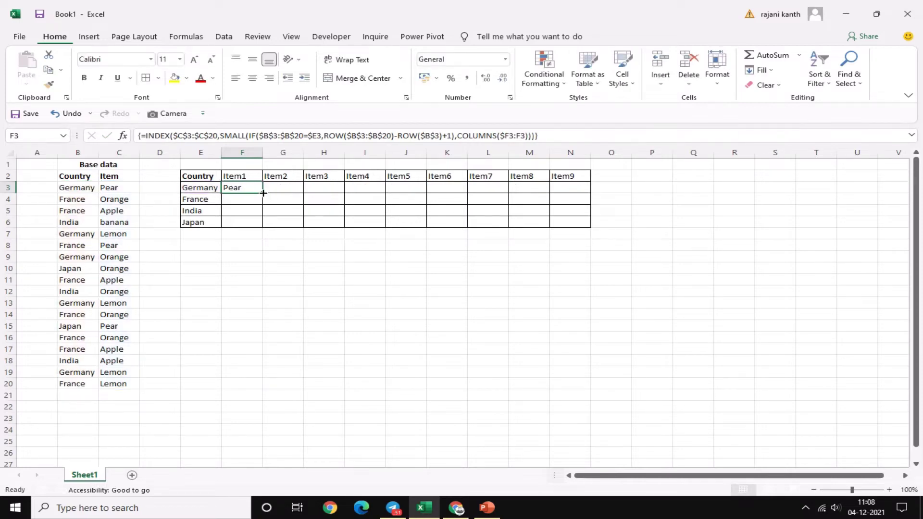
- Fill F3's formula right to N3 and down to row 6, then reopen F3's formula
left_click_drag(263, 192, 590, 195)
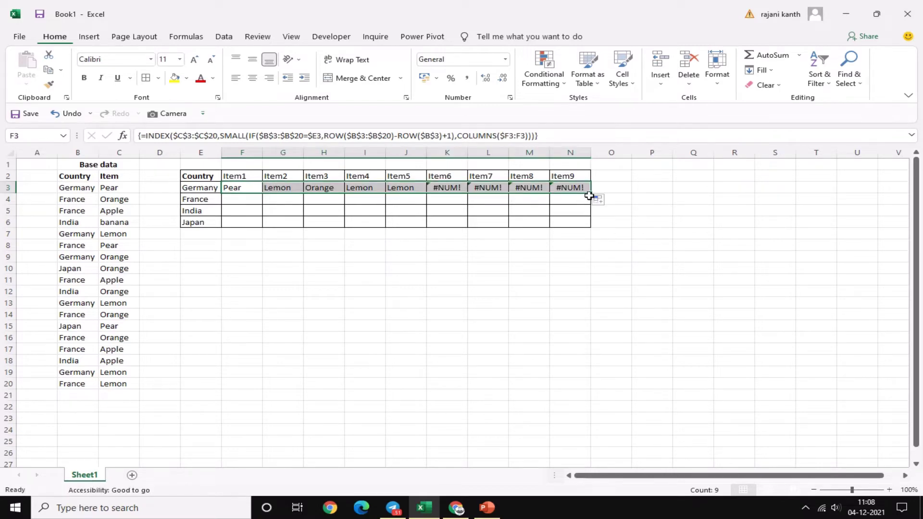
left_click_drag(590, 193, 591, 223)
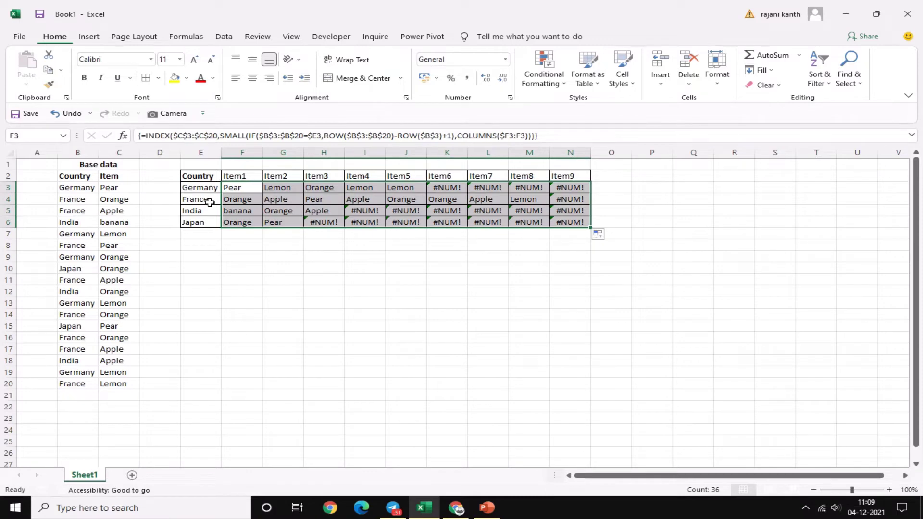
left_click(253, 188)
double_click(253, 188)
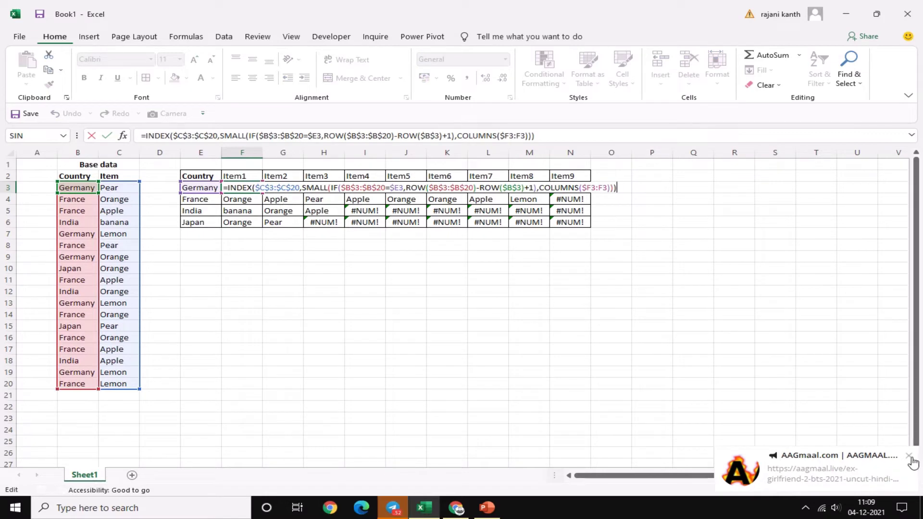
left_click(226, 188)
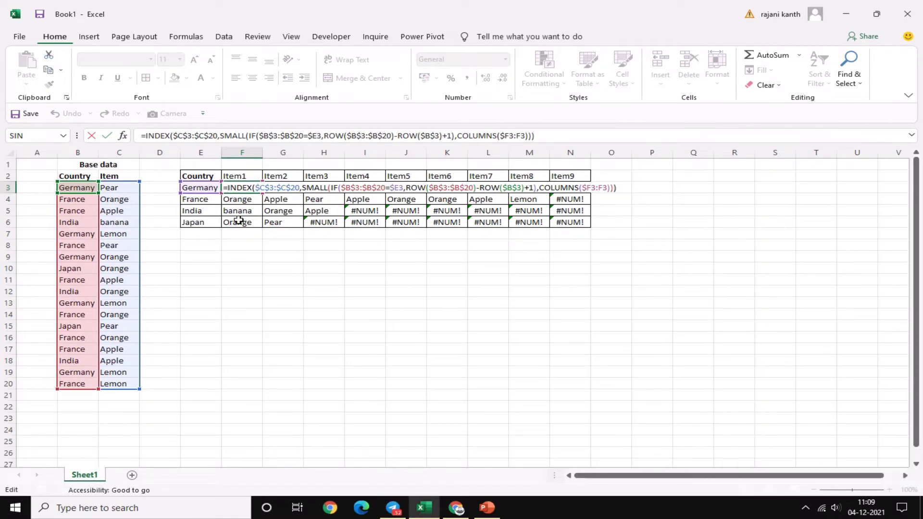
- Wrap F3's formula in IFERROR(…,"") as an array formula and refill it over F3:N6
type("if")
double_click(250, 210)
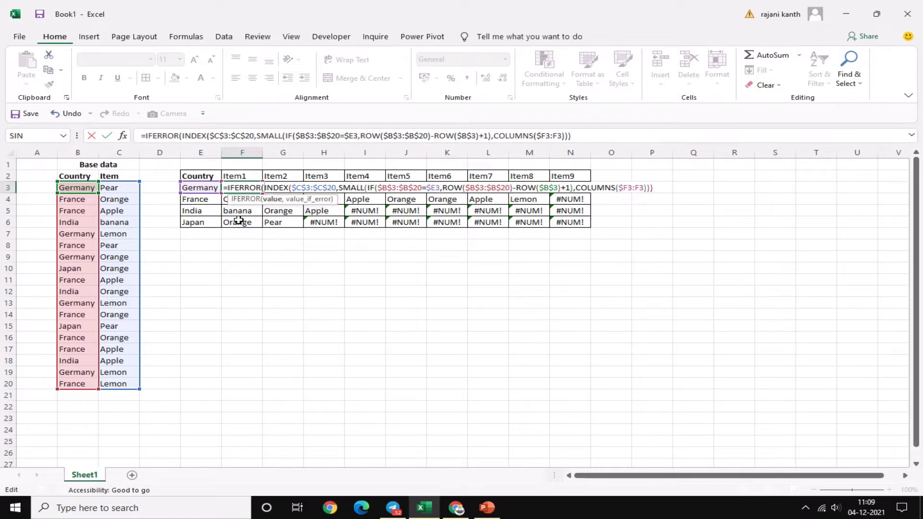
left_click(664, 188)
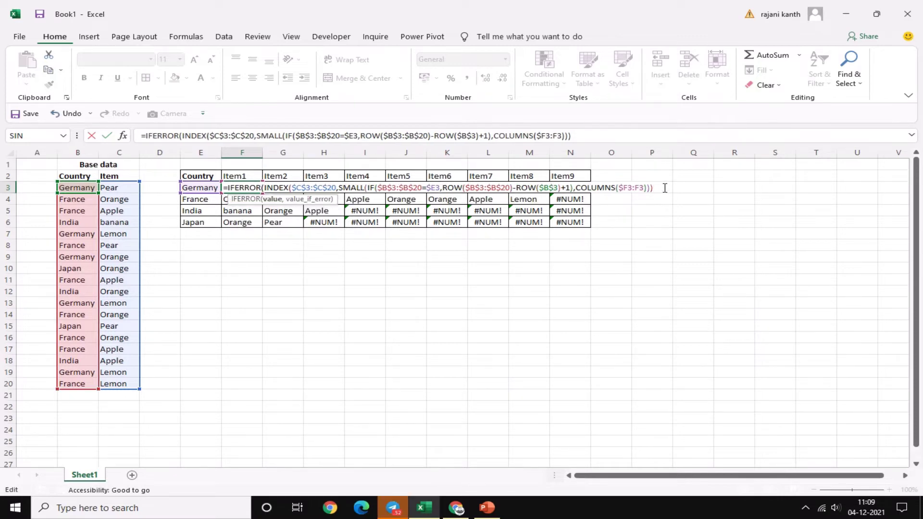
type(",\"\")")
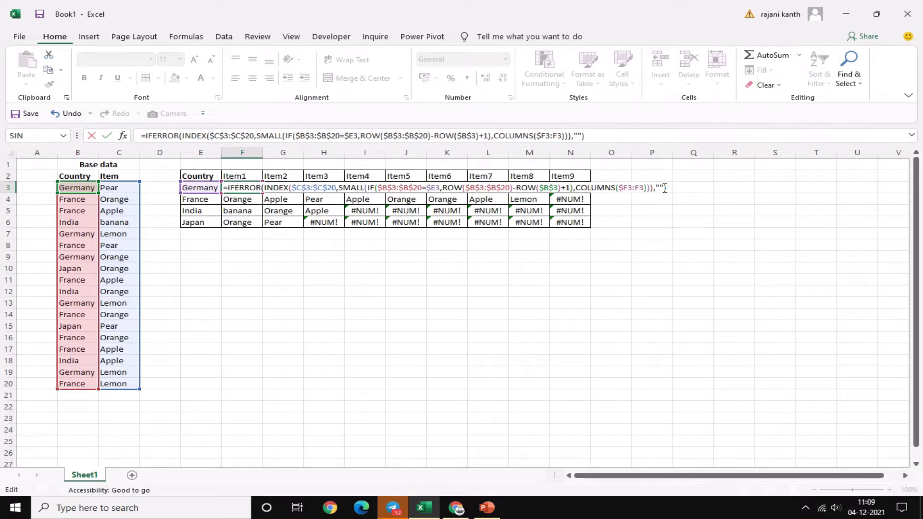
key("ctrl+shift+Return")
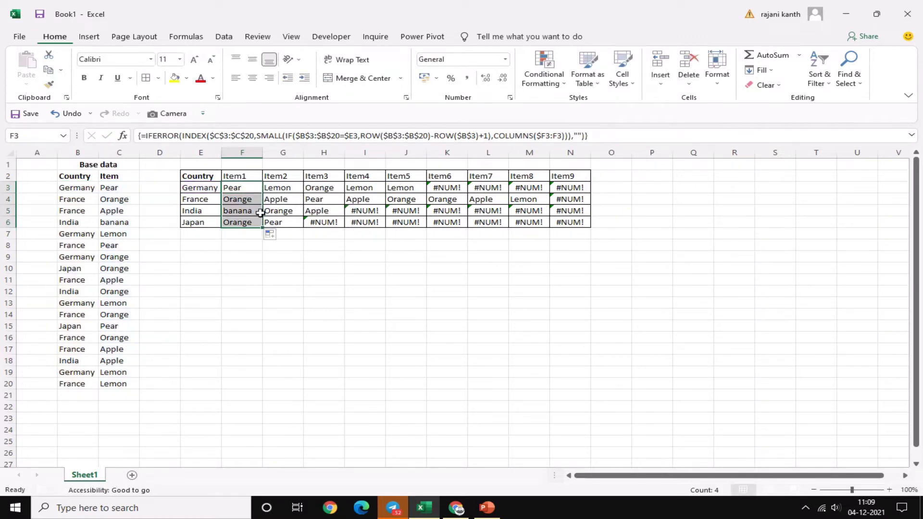
mouse_move(263, 192)
left_mouse_down()
mouse_move(263, 224)
mouse_move(587, 225)
left_mouse_up()
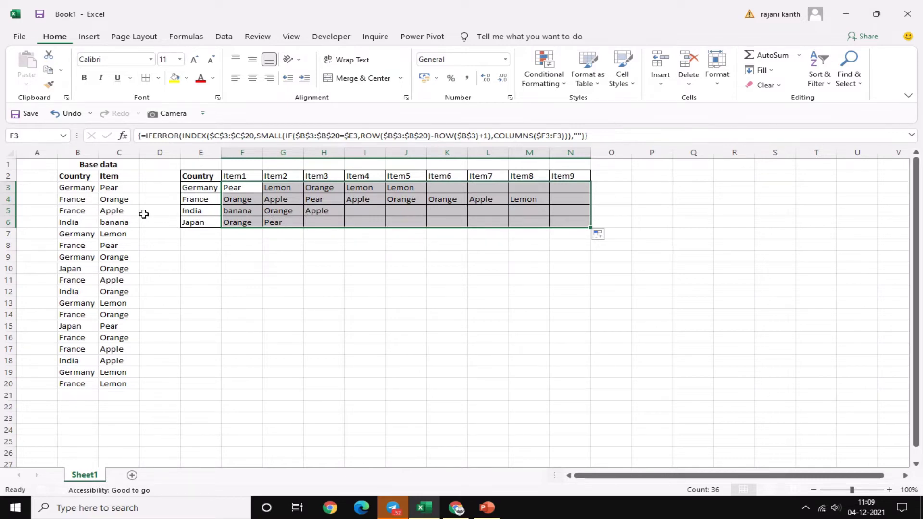
left_click_drag(68, 223, 126, 222)
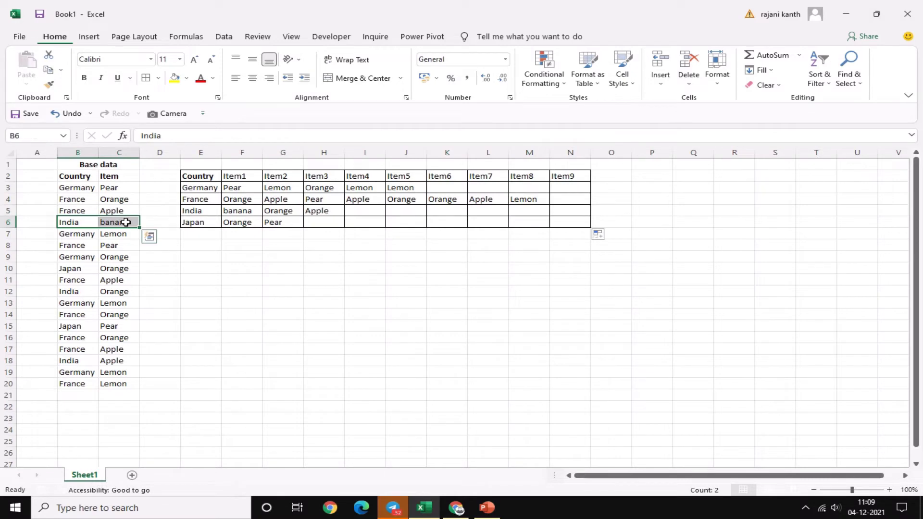
left_click(76, 293, "ctrl")
left_click(124, 293, "shift")
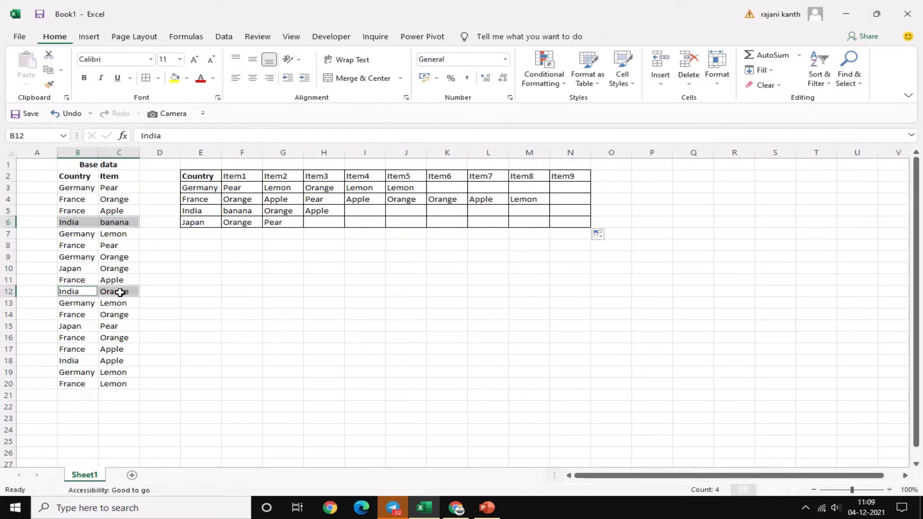
left_click_drag(83, 360, 126, 362)
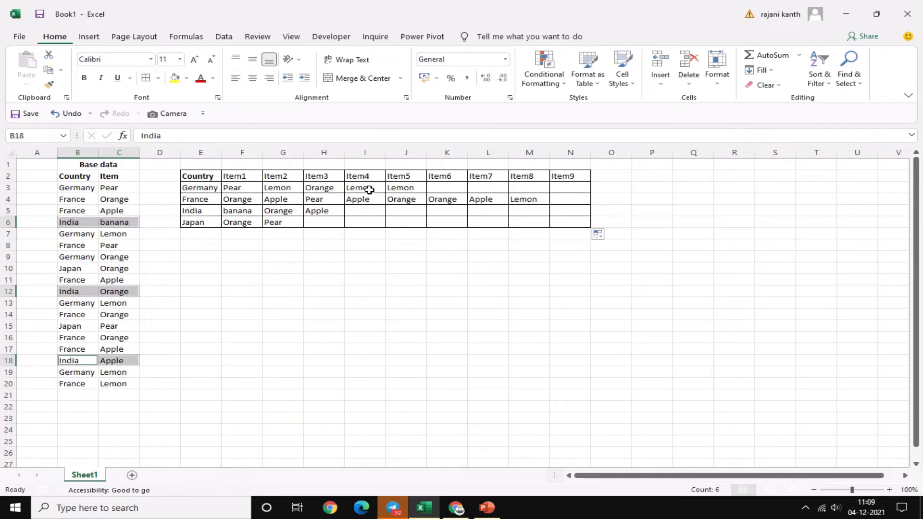
left_click(369, 190)
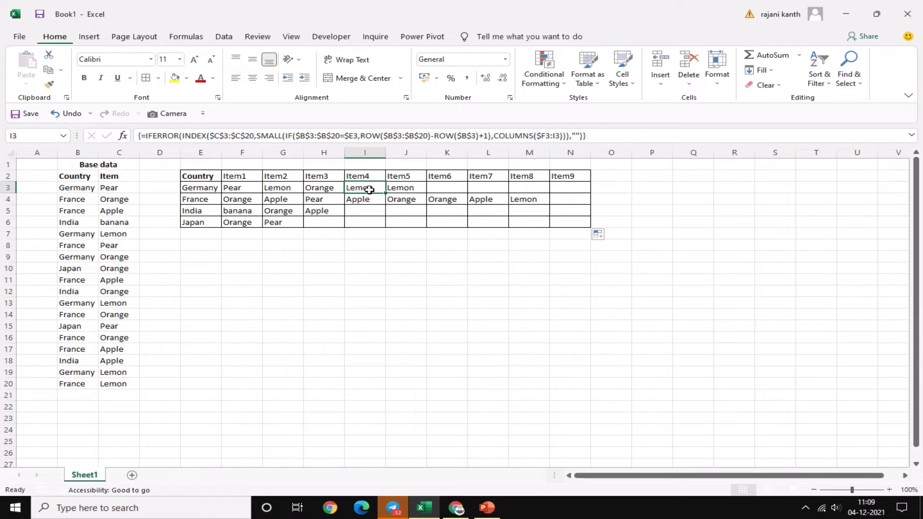
key("Delete")
key("ctrl+z")
left_click(399, 213)
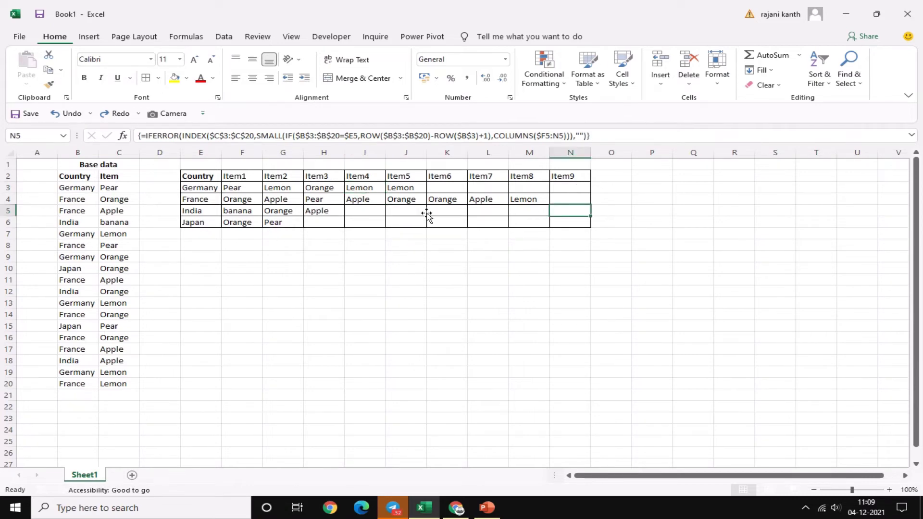
left_click(401, 201)
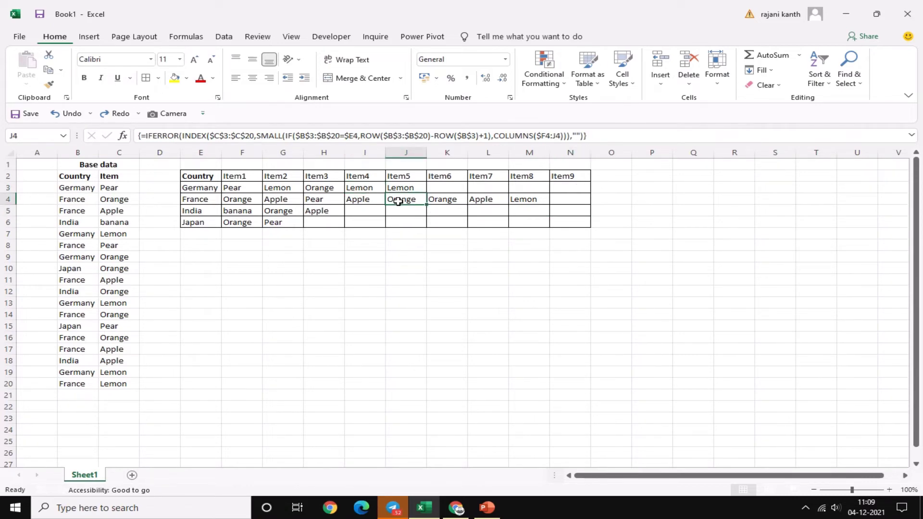
left_click(356, 202)
left_click(311, 200)
left_click(276, 198)
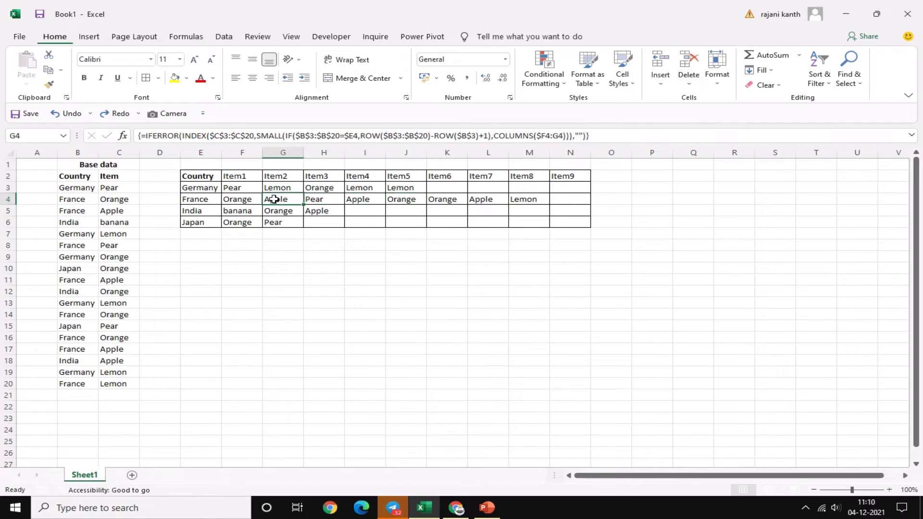
left_click(236, 202)
left_click_drag(202, 188, 206, 219)
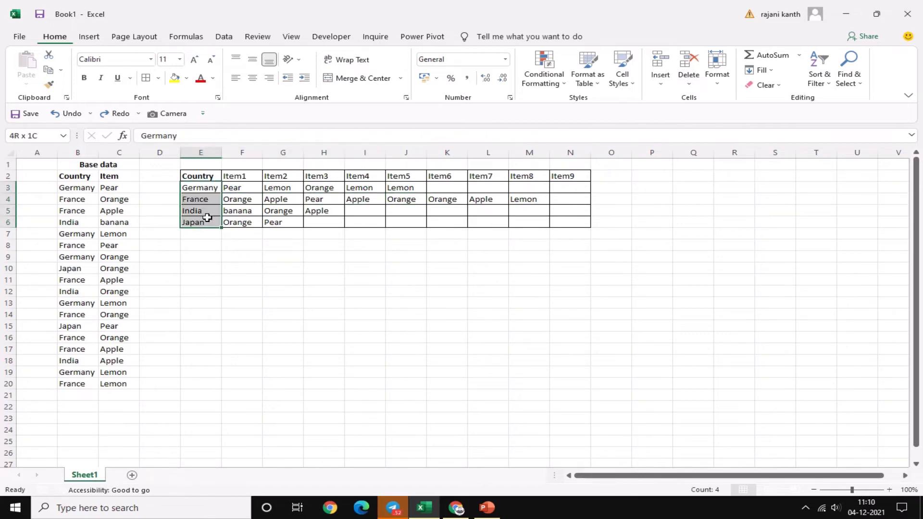
key("ctrl+b")
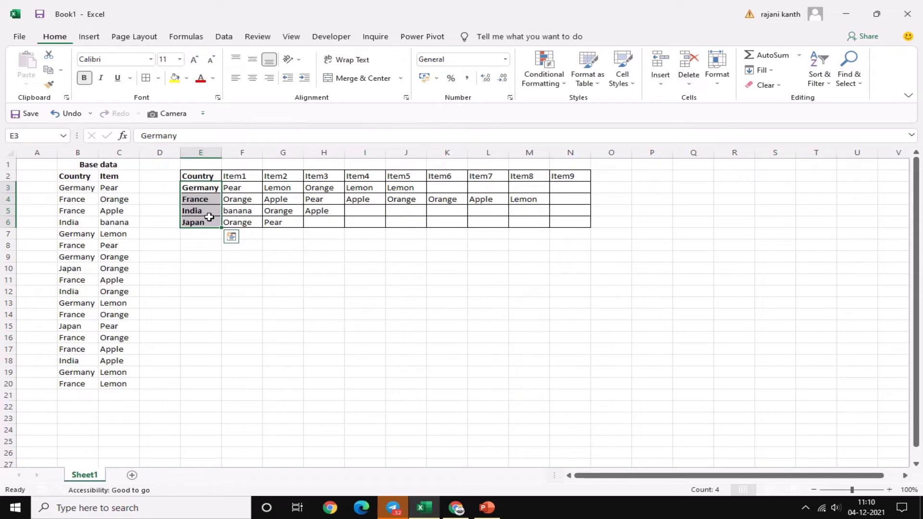
left_click_drag(235, 176, 583, 176)
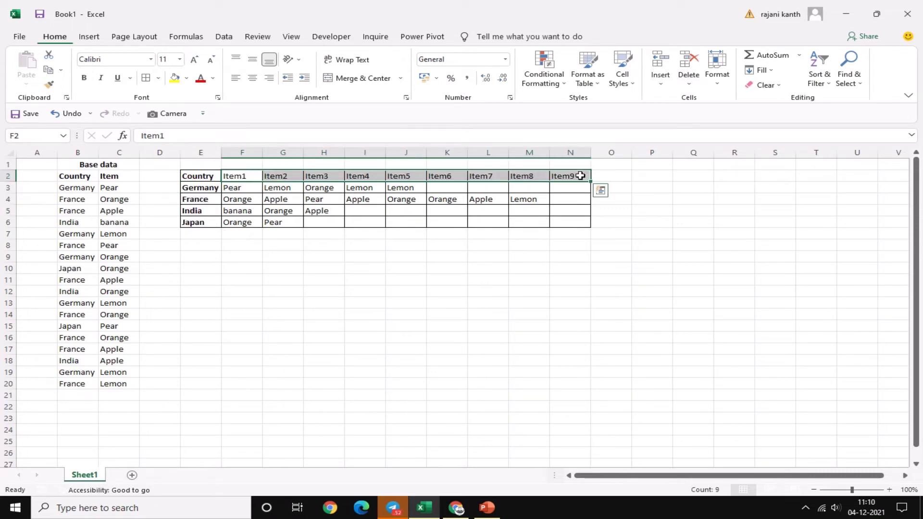
key("ctrl+b")
left_click(290, 197)
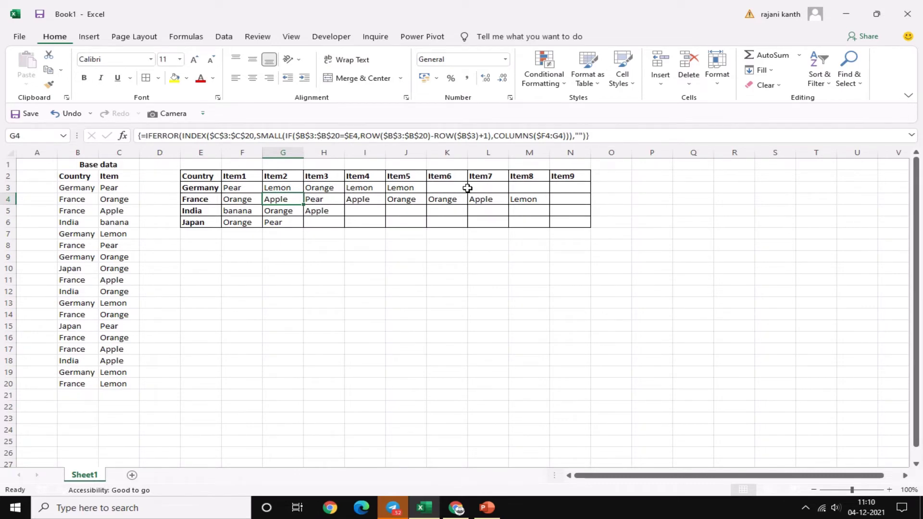
left_click(442, 190)
key("Delete")
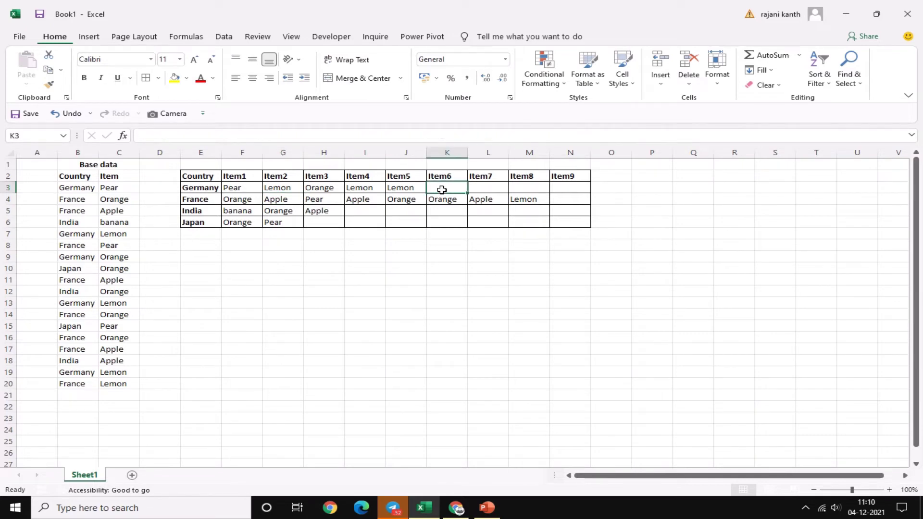
key("ctrl+z")
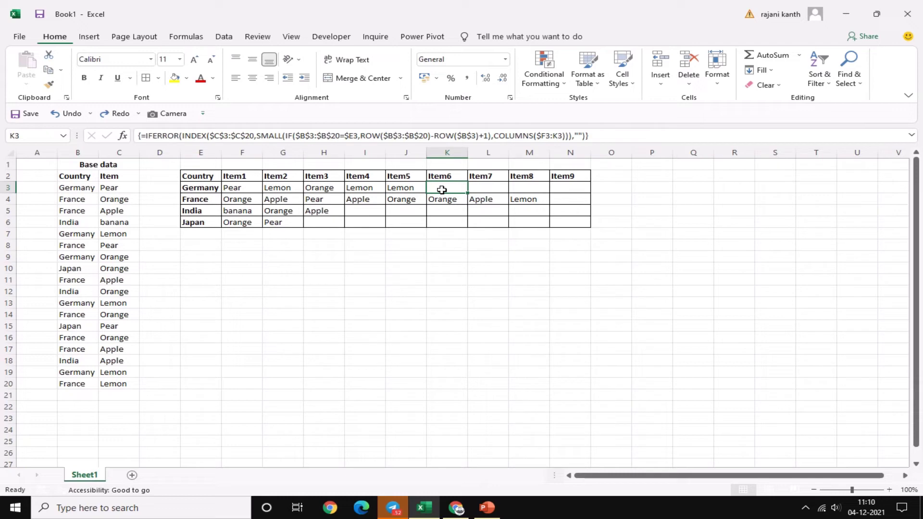
mouse_move(197, 176)
left_mouse_down()
mouse_move(561, 194)
mouse_move(563, 231)
left_mouse_up()
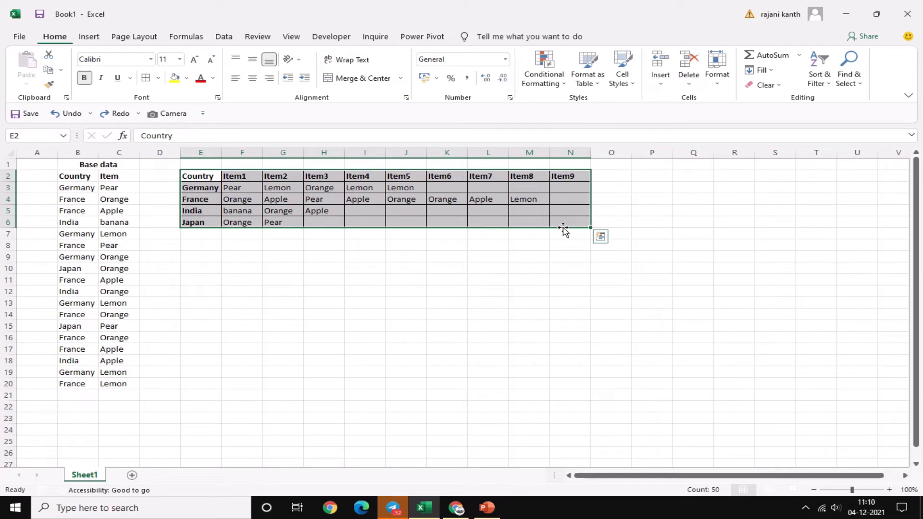
- Paste a copy of the E2:N6 cross-tab at E8 and clear its item cells F9:N12
key("ctrl+c")
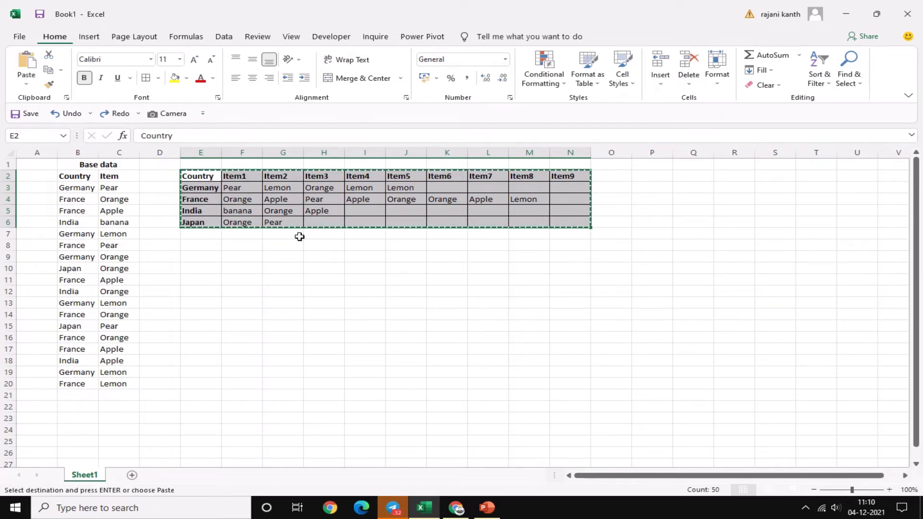
left_click(205, 246)
key("ctrl+v")
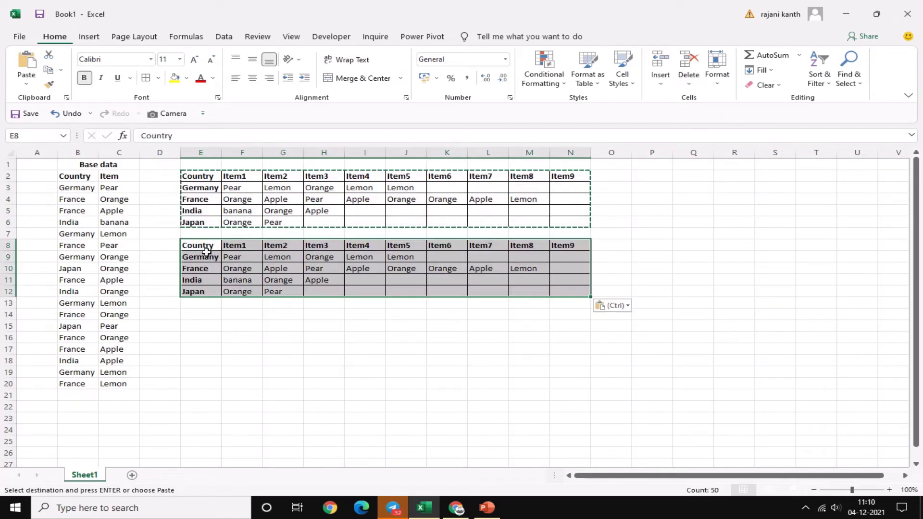
left_click_drag(243, 257, 576, 295)
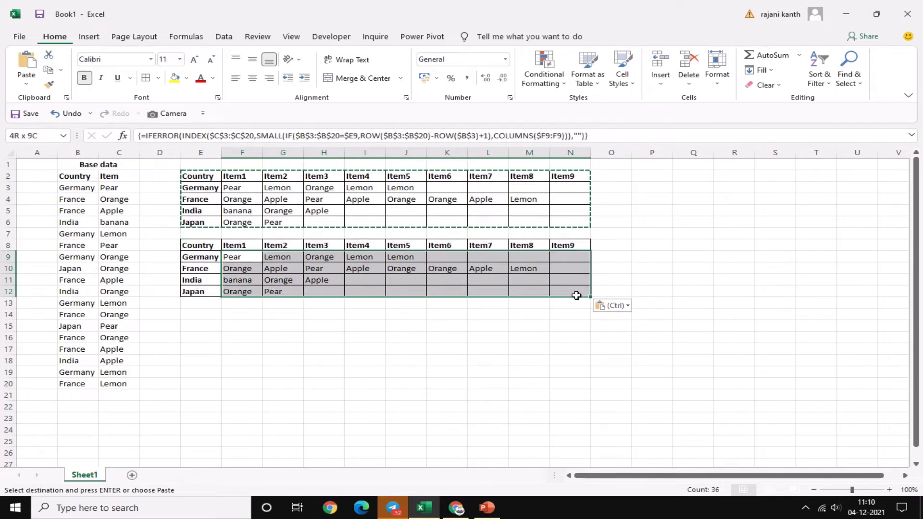
key("Delete")
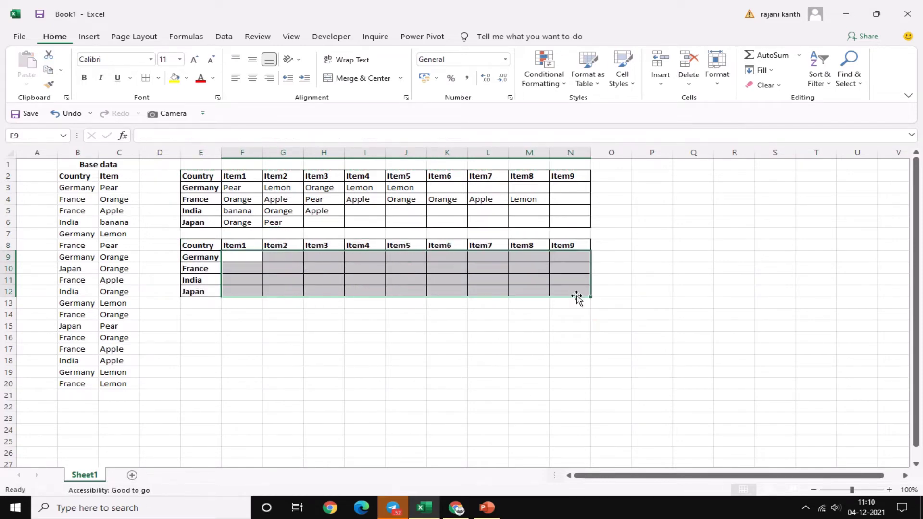
key("Up")
key("Down")
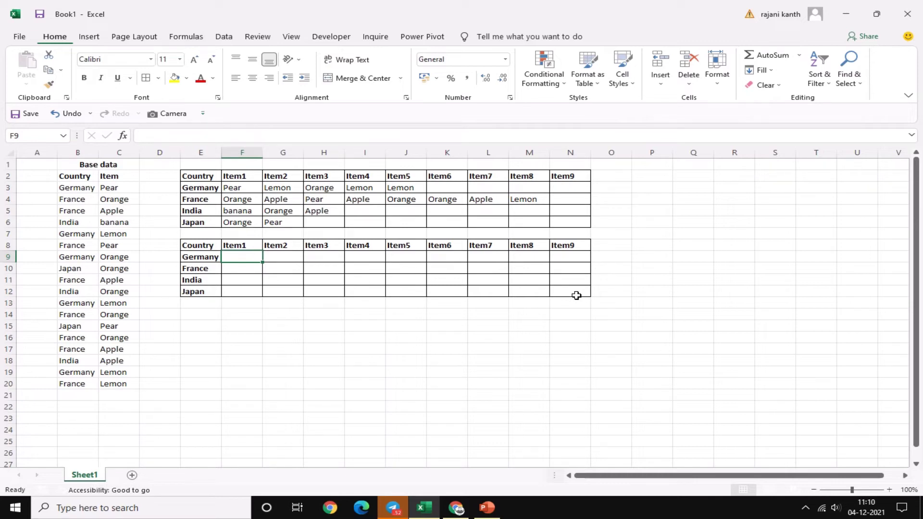
- Start F9's formula as =AGGREGATE(15,6,(ROW( using SMALL with error values ignored
type("=agrr")
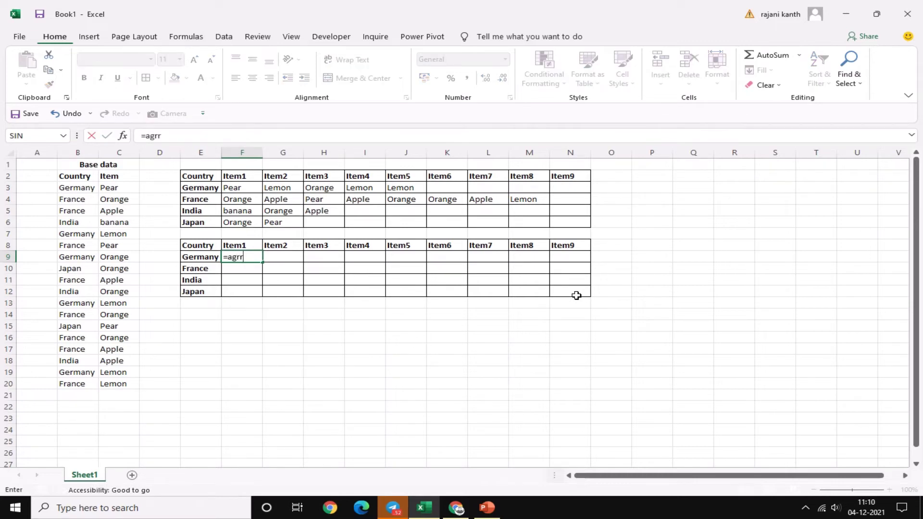
key("BackSpace")
key("BackSpace")
key("Tab")
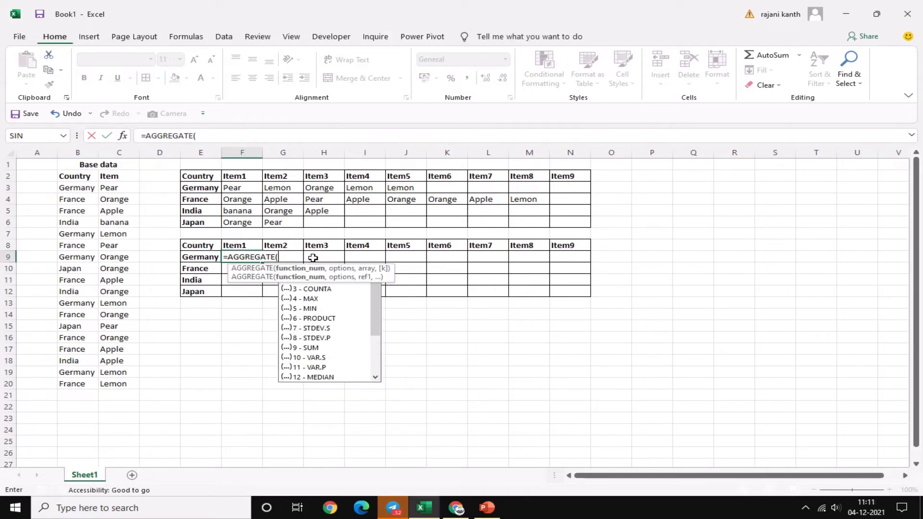
scroll(376, 331, "down", 1)
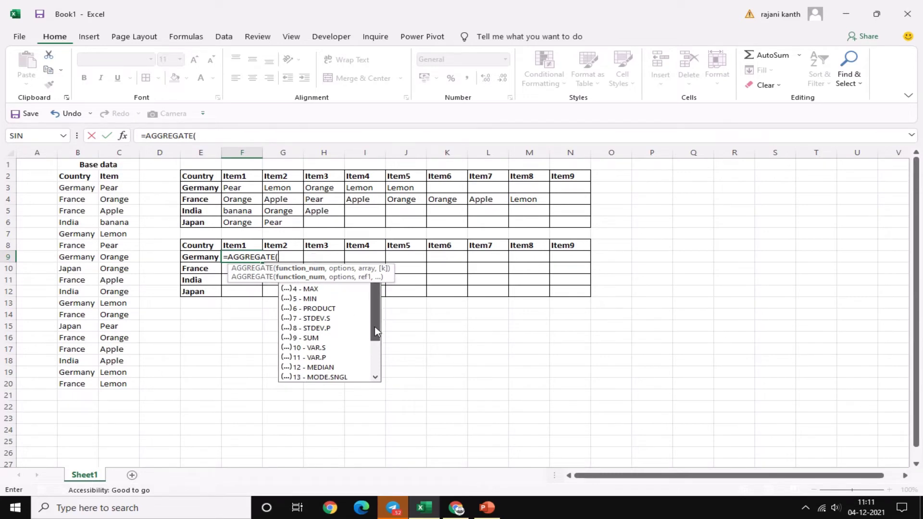
left_click_drag(374, 326, 374, 339)
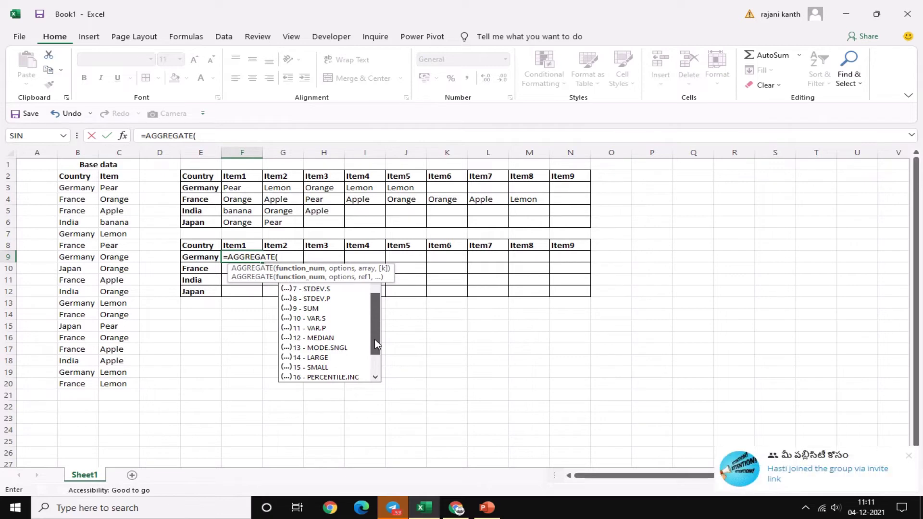
left_click_drag(374, 340, 373, 342)
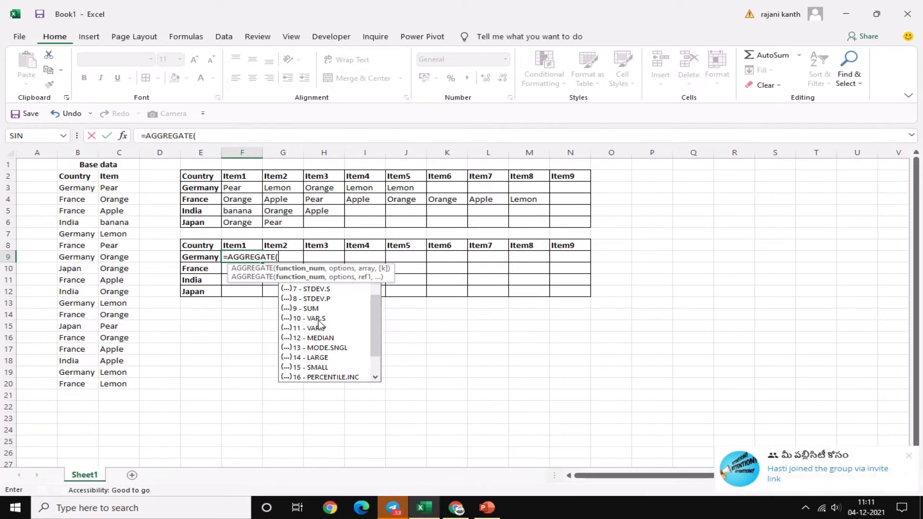
mouse_move(374, 336)
left_mouse_down()
mouse_move(376, 374)
mouse_move(374, 344)
left_mouse_up()
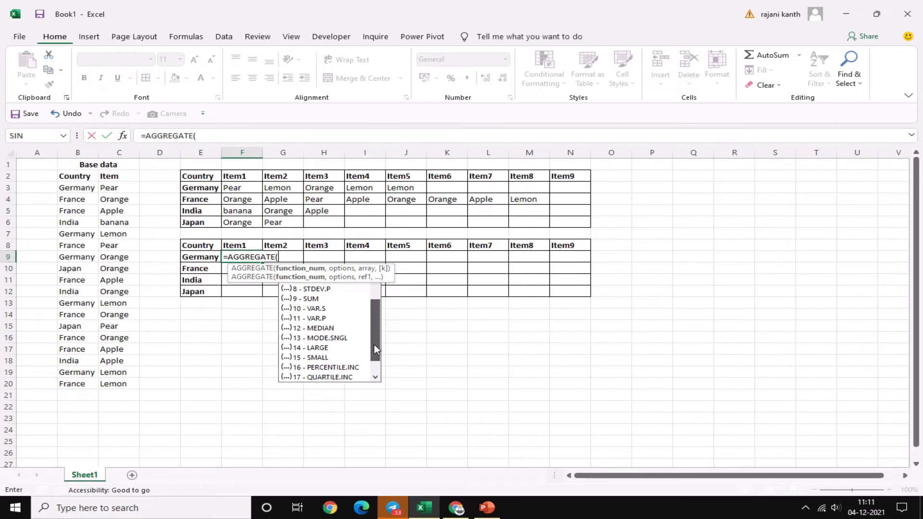
double_click(323, 357)
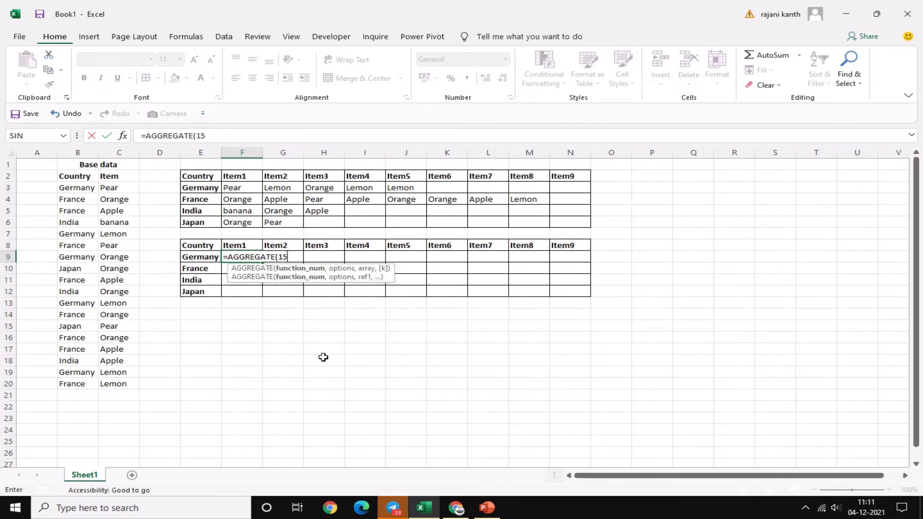
type(",")
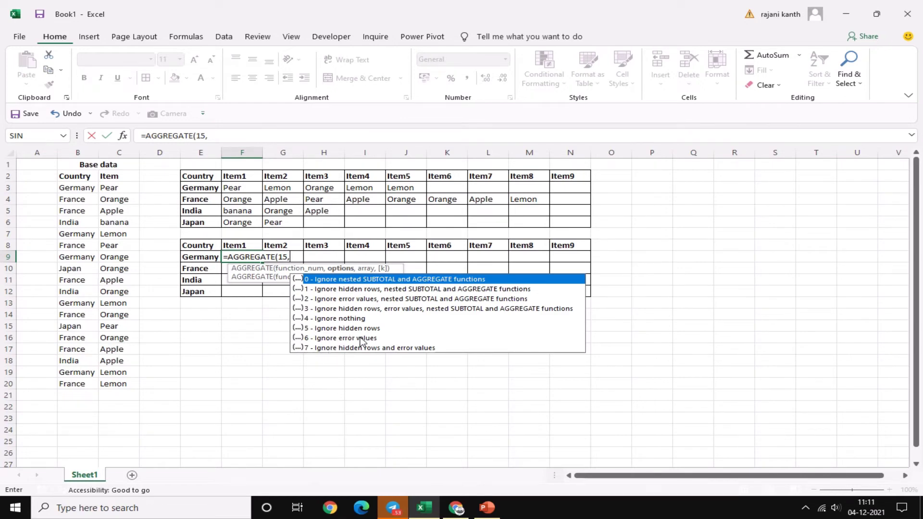
double_click(361, 339)
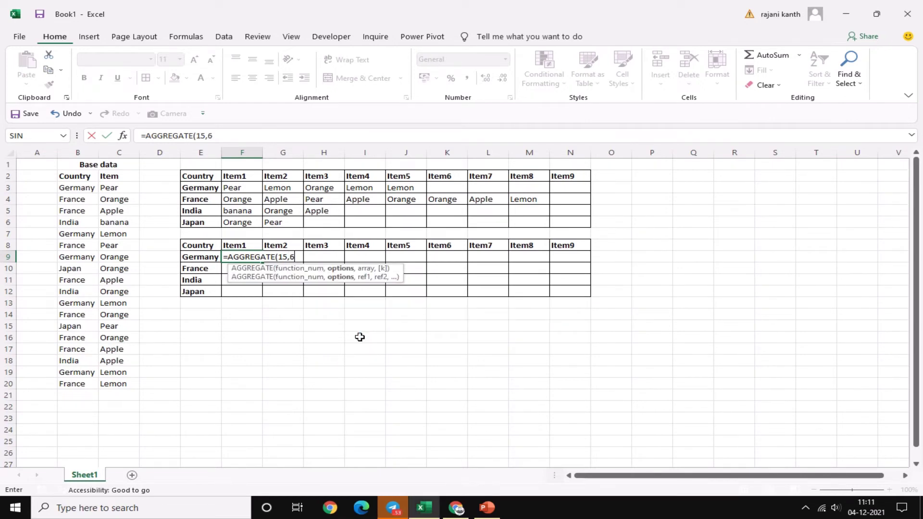
type(",(")
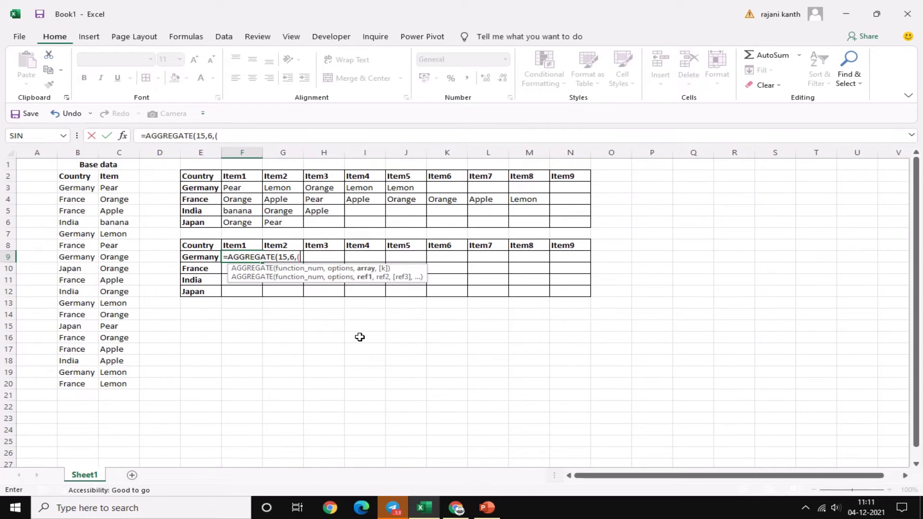
type("row(")
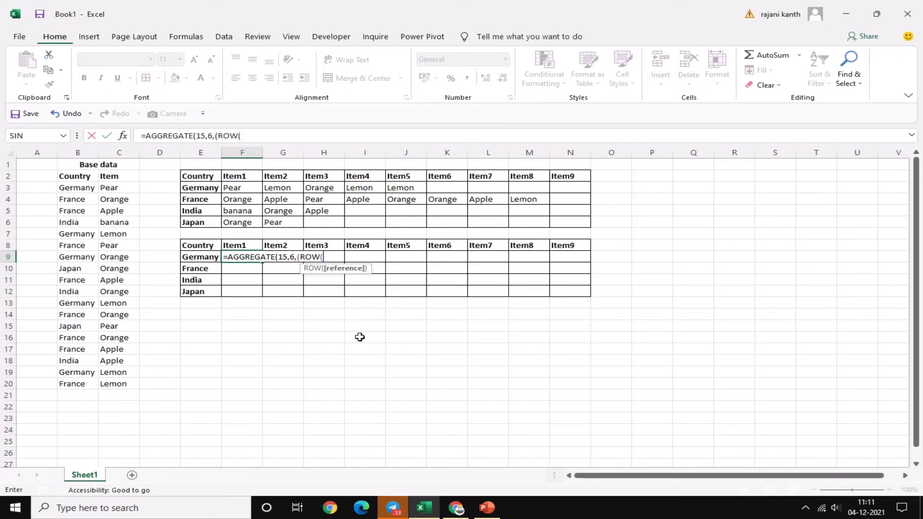
- Build the relative row-number part ROW($B$3:$B$20)-ROW($B$3)+1 of F9's AGGREGATE formula
left_click(79, 190)
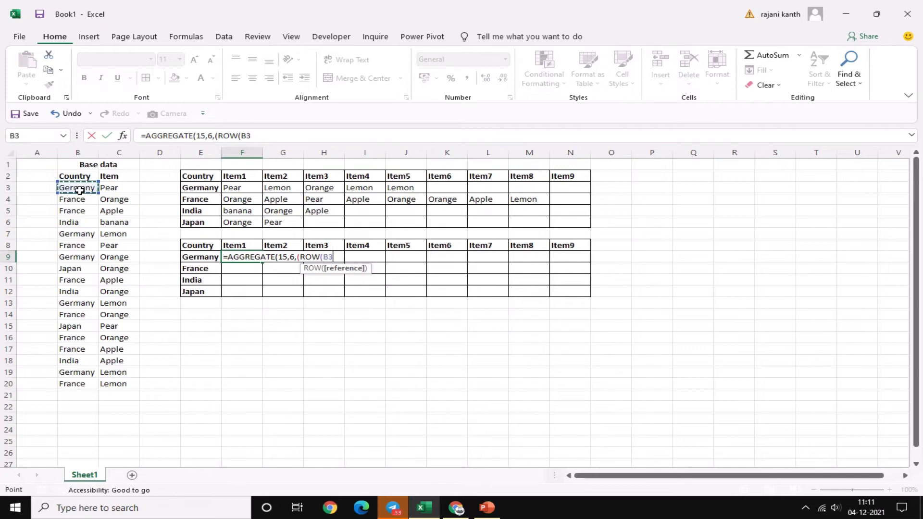
key("ctrl+shift+Down")
key("F4")
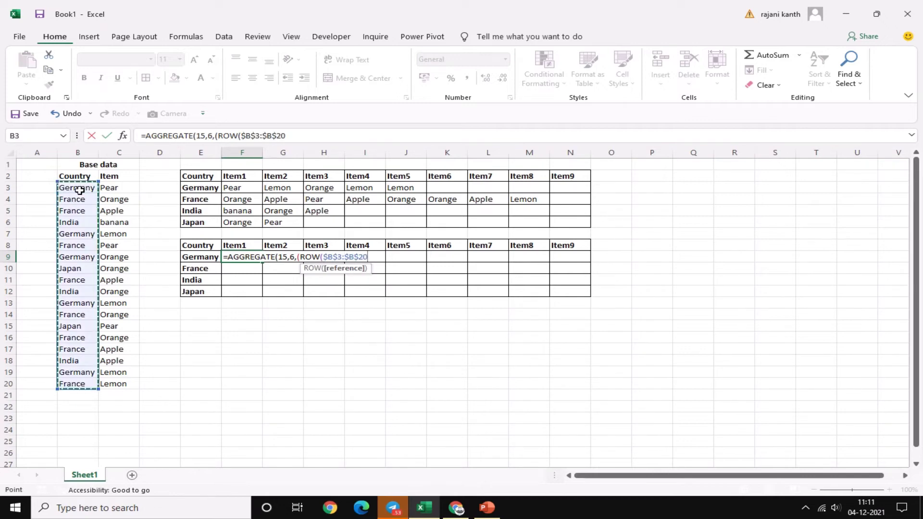
type(")-")
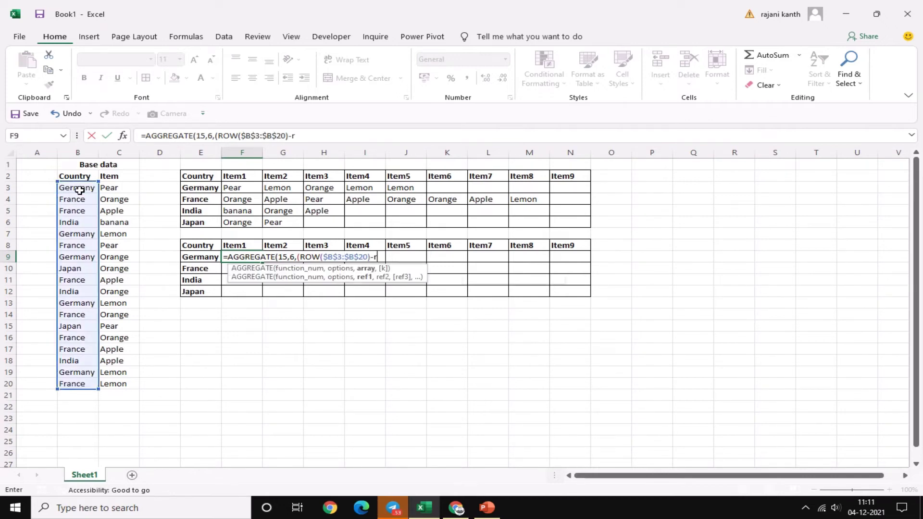
type("row(")
left_click(80, 190)
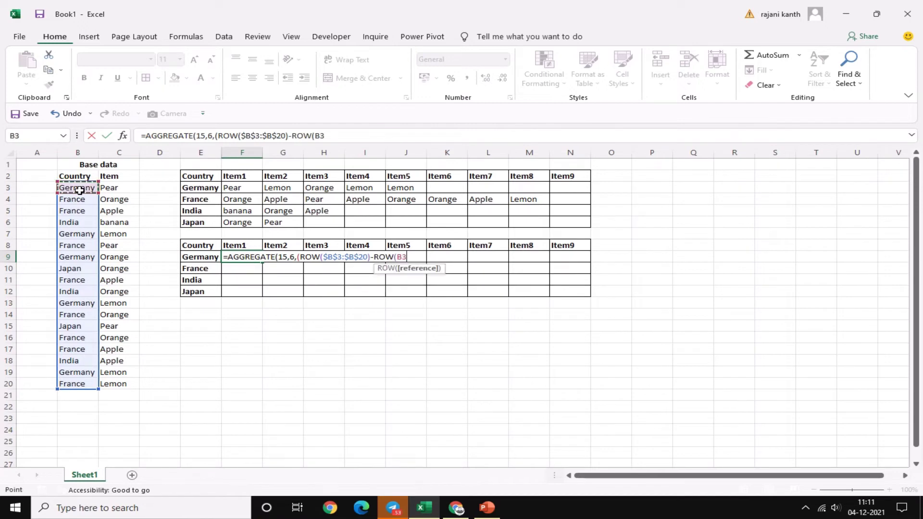
key("F4")
type(")")
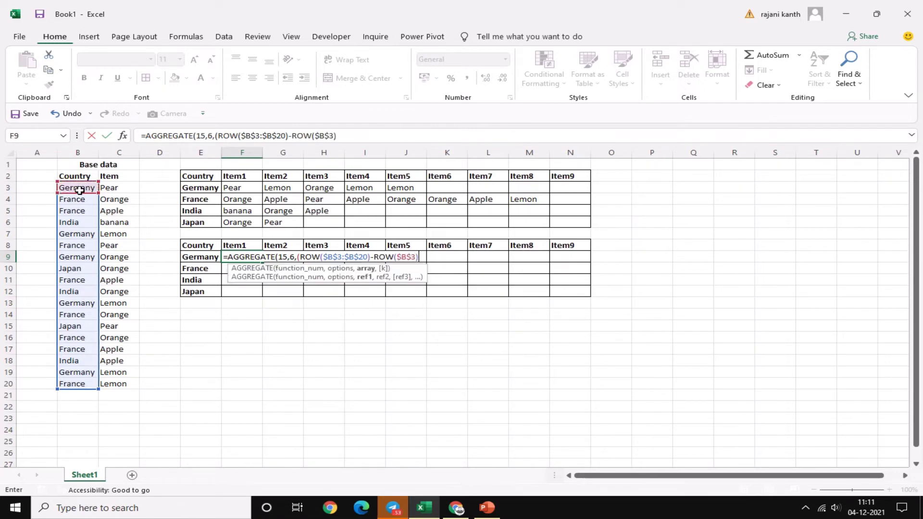
type("+1)")
type("/")
type("(")
- Divide by ($B$3:$B$20=$E9), use COLUMNS(F$9:F9) as k, commit, then check the original formula
left_click(80, 188)
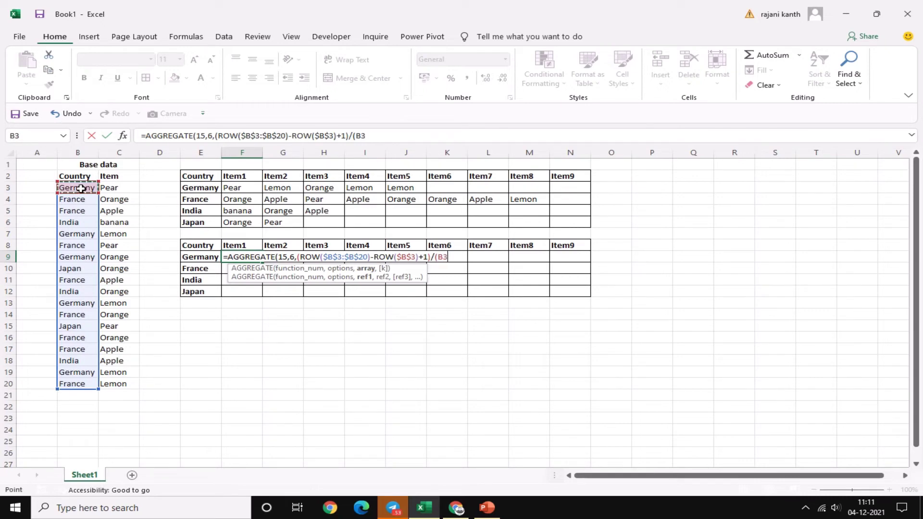
key("ctrl+shift+Down")
key("F4")
type("=")
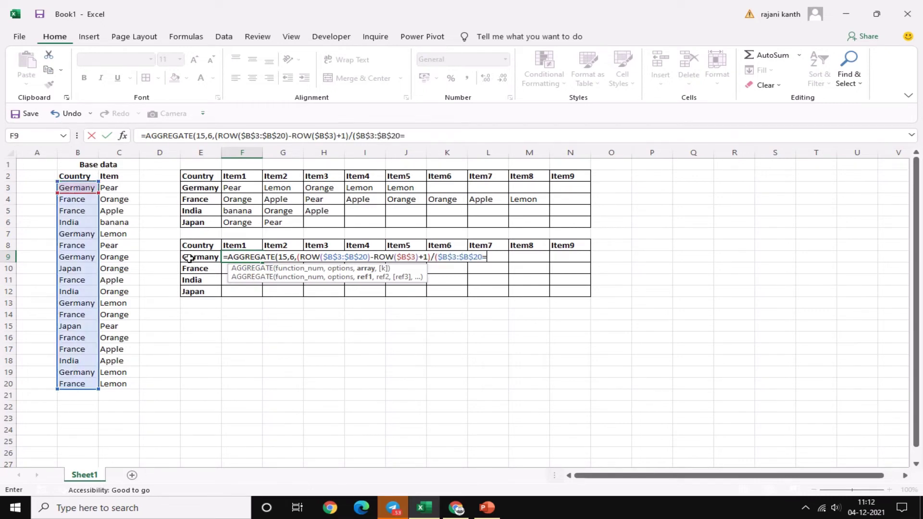
left_click(204, 258)
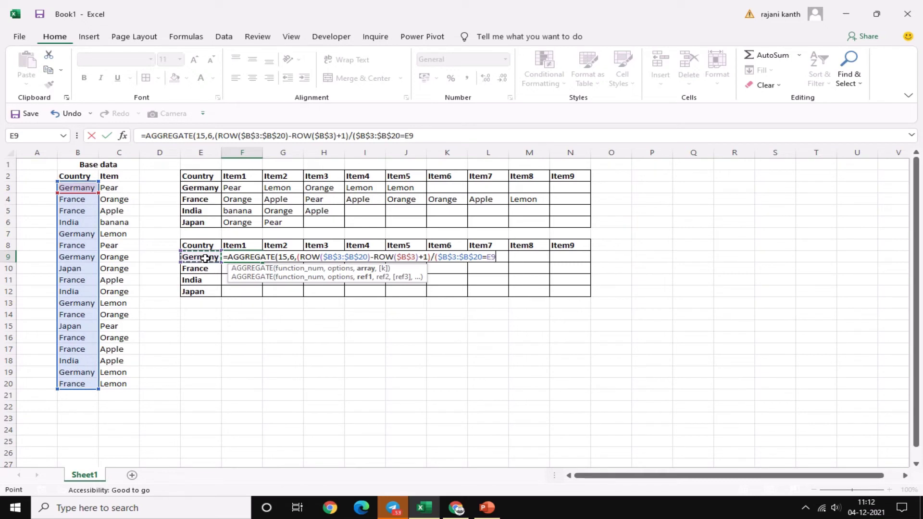
key("F4")
key("F4")
key("F4")
type(")")
type(",col")
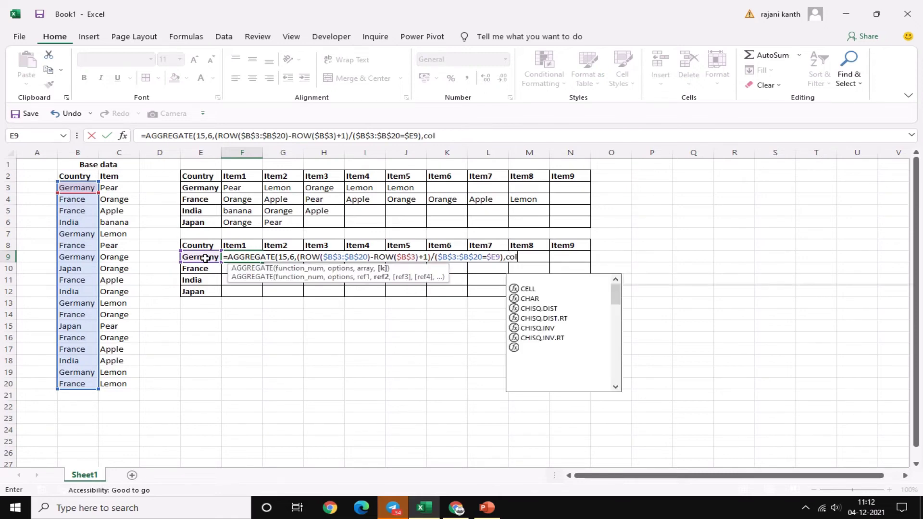
key("Tab")
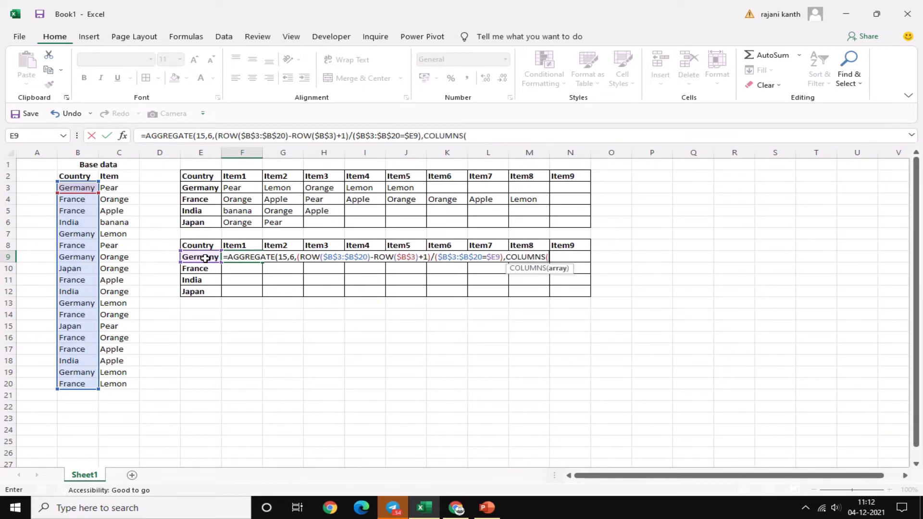
type("f$9:")
type("f9")
type("))")
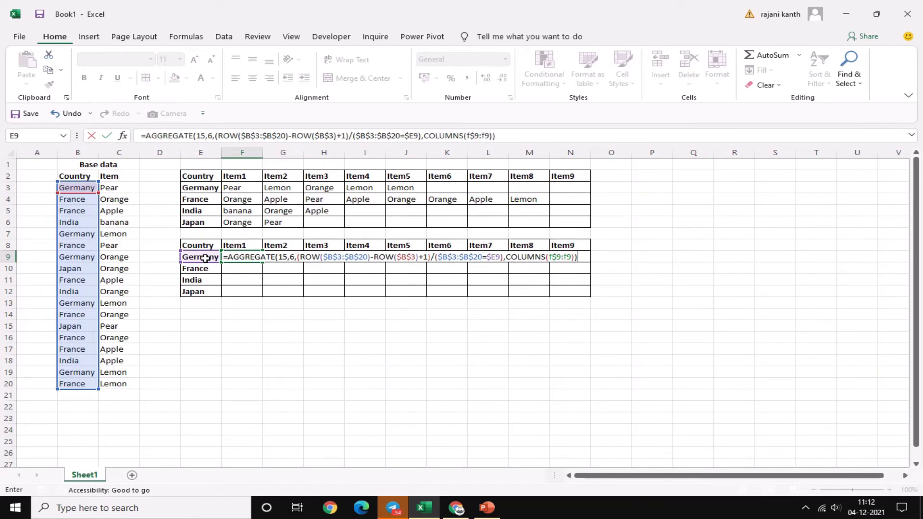
key("Return")
key("Up")
key("Up")
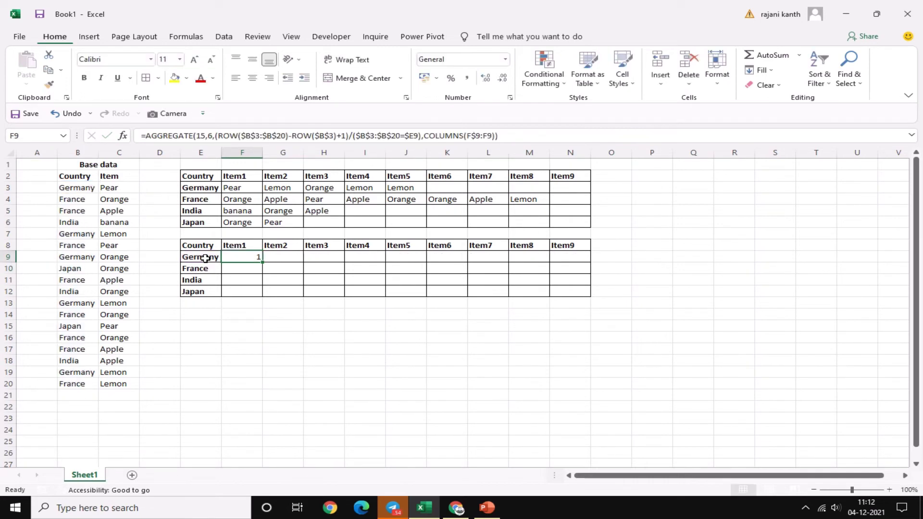
key("Up")
key("Up")
key("Up")
key("Up")
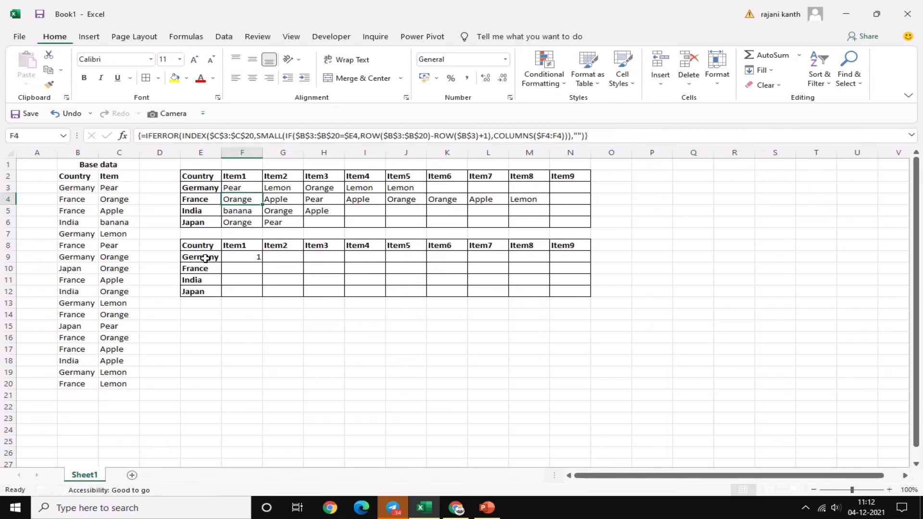
- Compare the original table's India formula with Germany's Item1 formula in F9
key("Down")
key("Down")
key("Down")
key("Down")
key("Down")
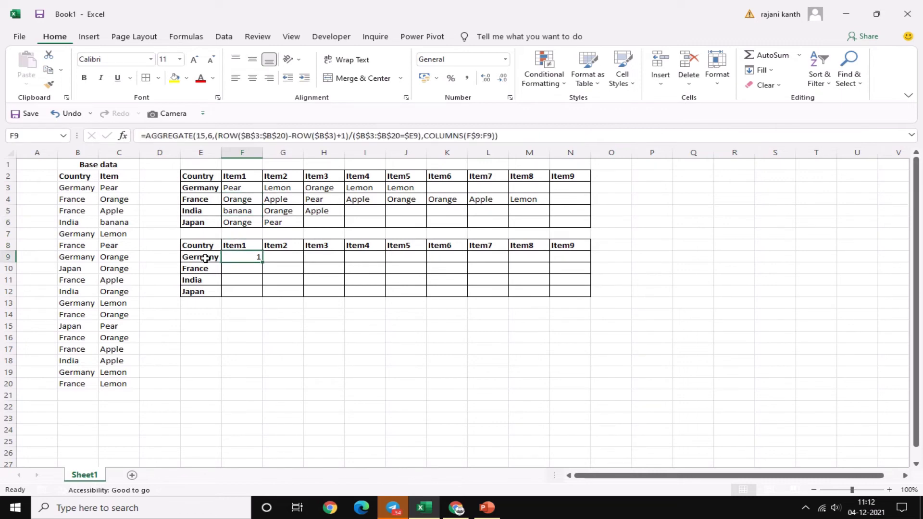
key("Up")
key("Up")
key("Up")
key("Up")
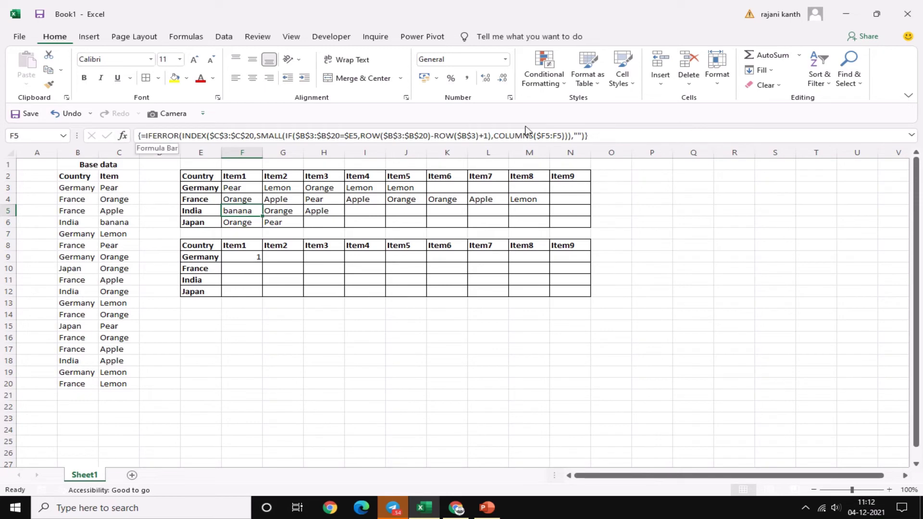
left_click(246, 258)
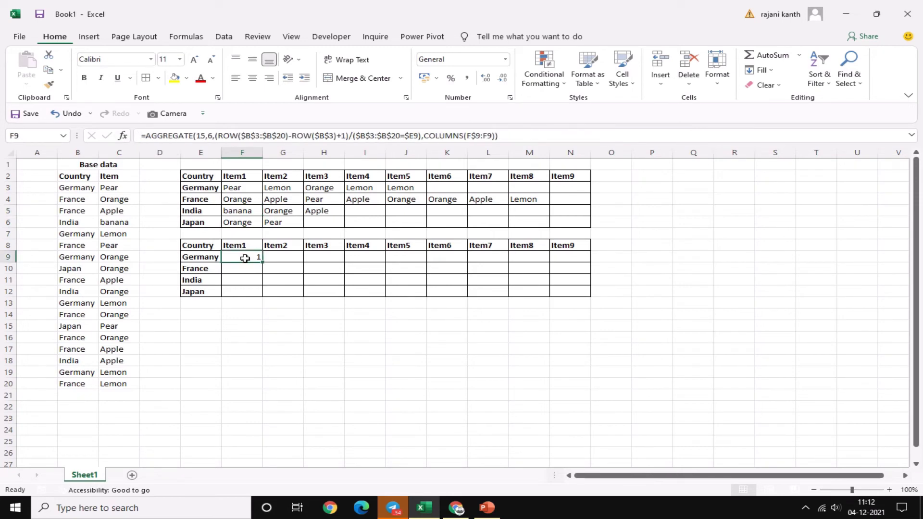
key("F2")
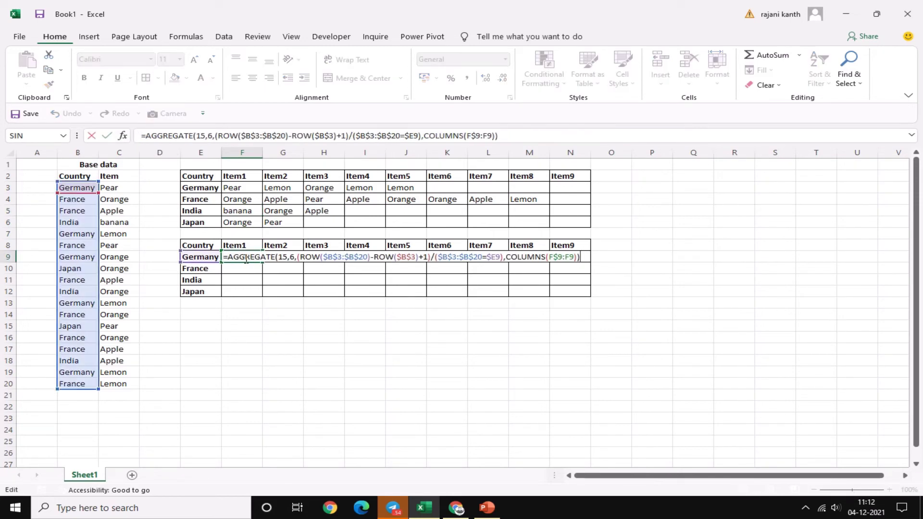
key("Escape")
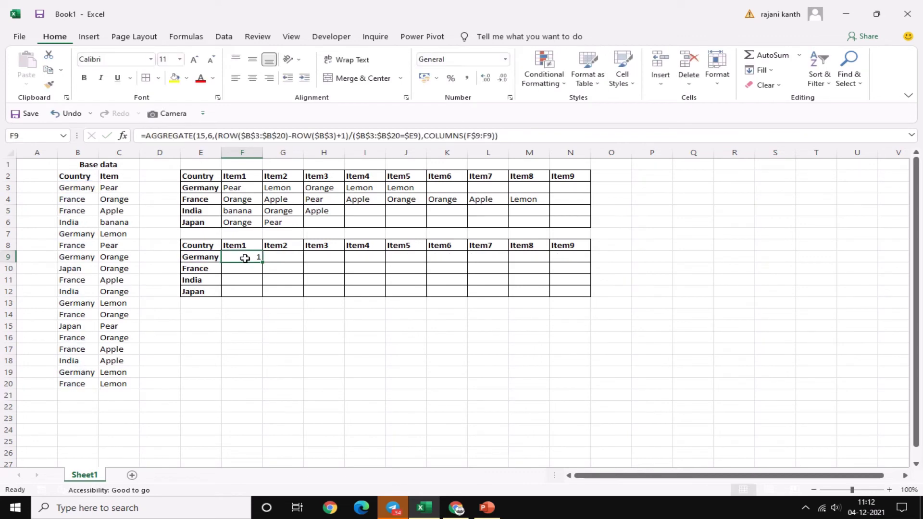
- Wrap F9's AGGREGATE formula in INDEX($C$3:$C$20, …) so the cell shows Pear
double_click(245, 258)
key("Left")
key("Left")
key("Left")
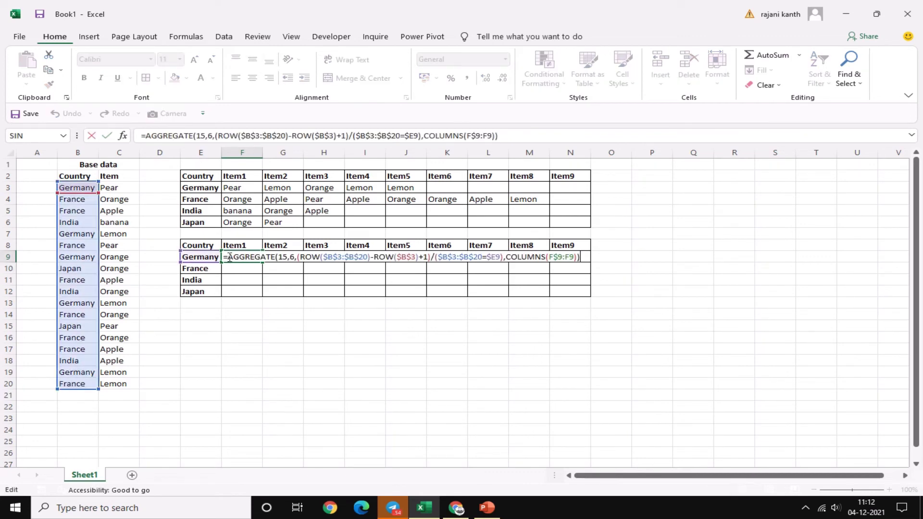
type("index")
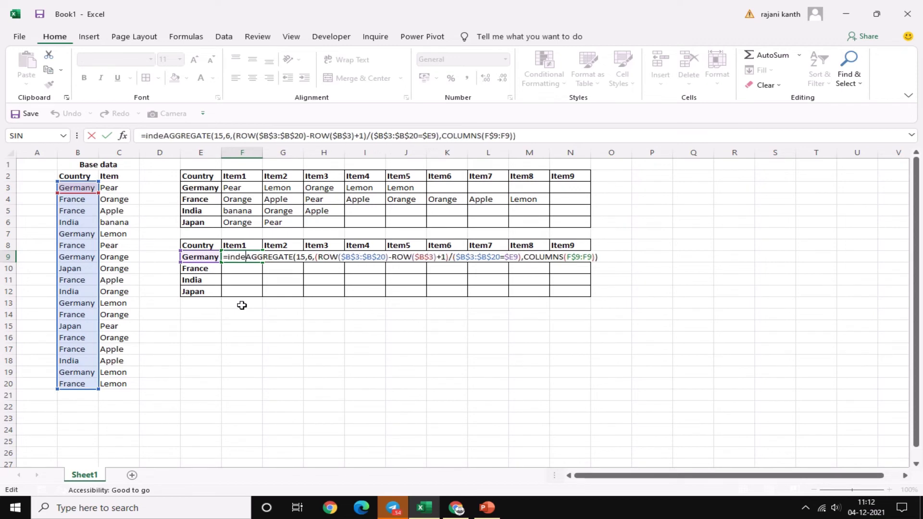
key("Tab")
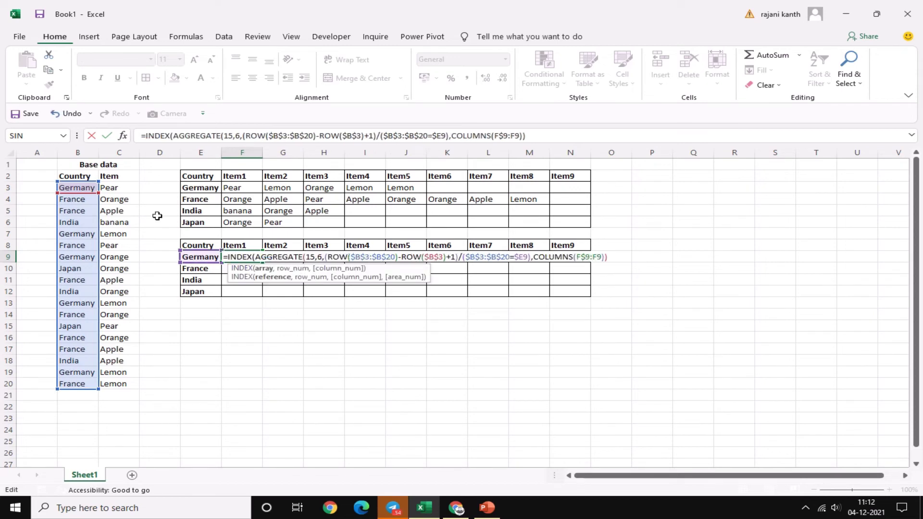
left_click(125, 190)
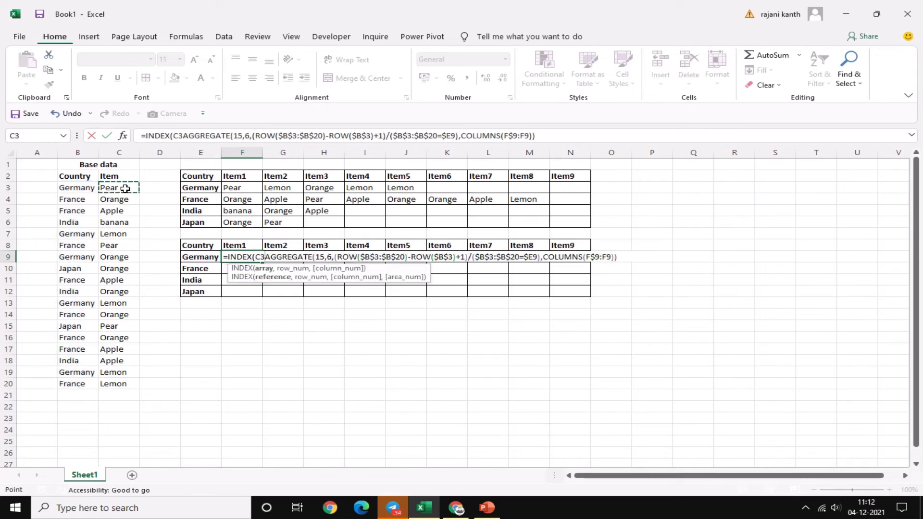
key("ctrl+shift+Down")
key("F4")
type(",")
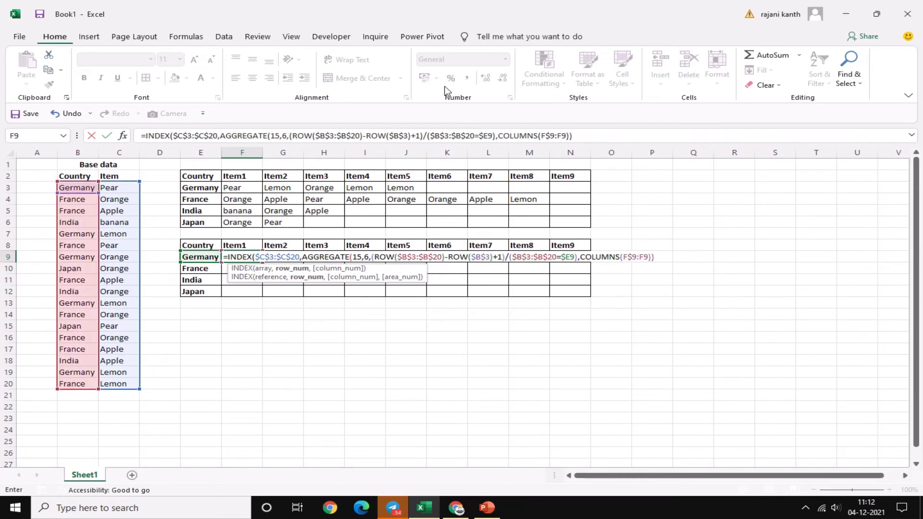
left_click(662, 256)
type(")")
key("ctrl+Return")
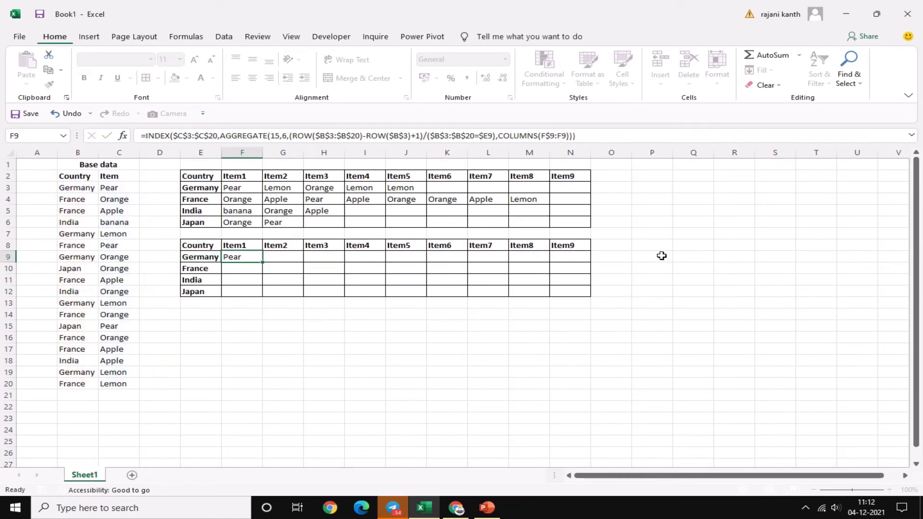
- Fill F9's formula right to N9 and down to Japan's row 12, then reopen F9
left_click_drag(263, 262, 591, 262)
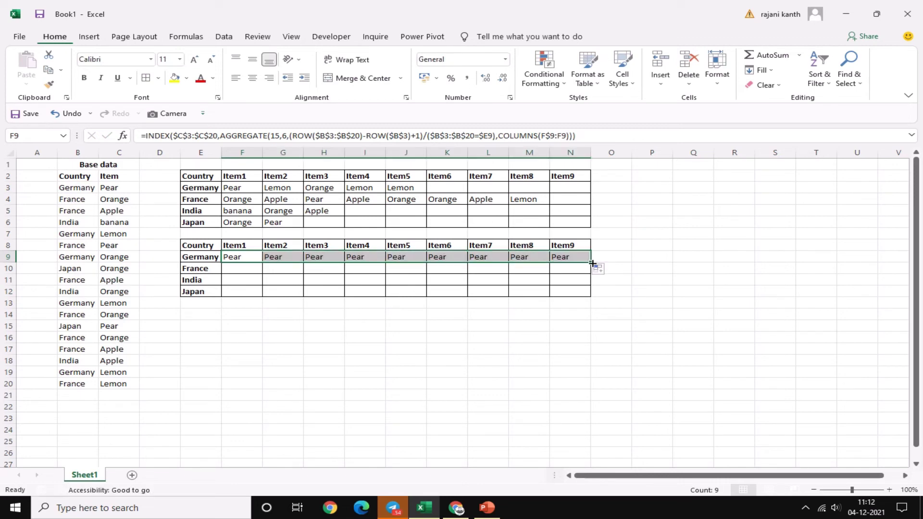
double_click(591, 262)
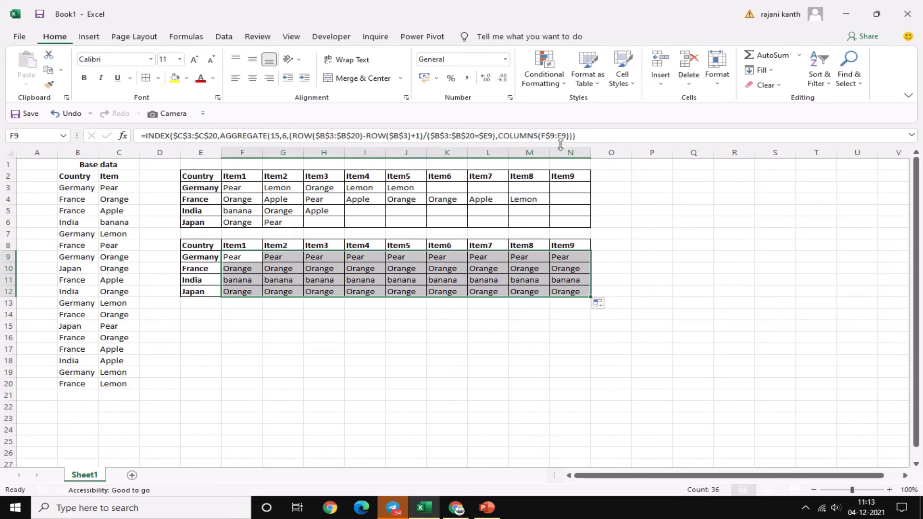
left_click(237, 258)
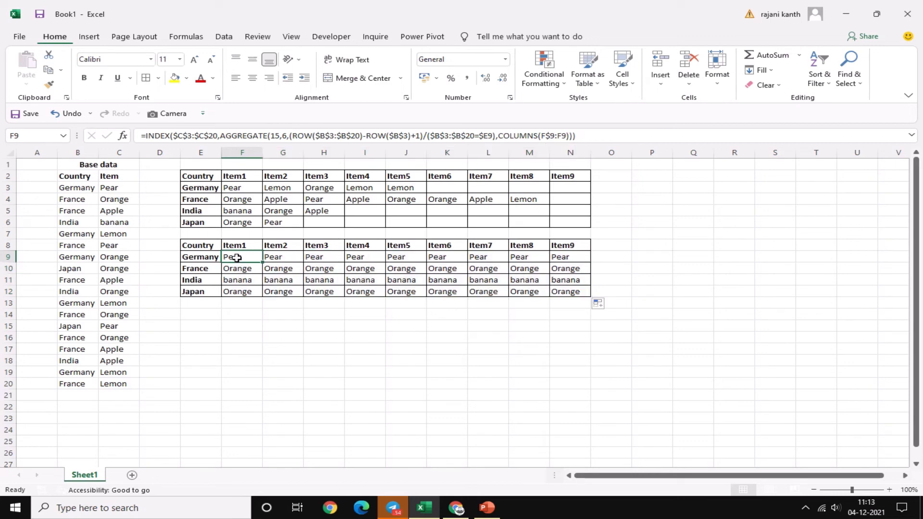
double_click(237, 257)
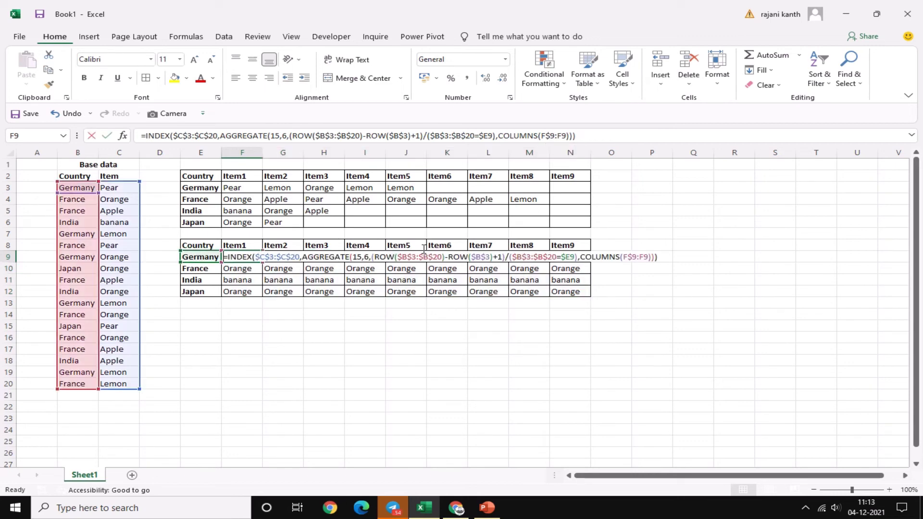
- Anchor the COLUMNS start as $F9:F9 in F9 and refill the formula across F9:N12
left_click(632, 257)
key("F4")
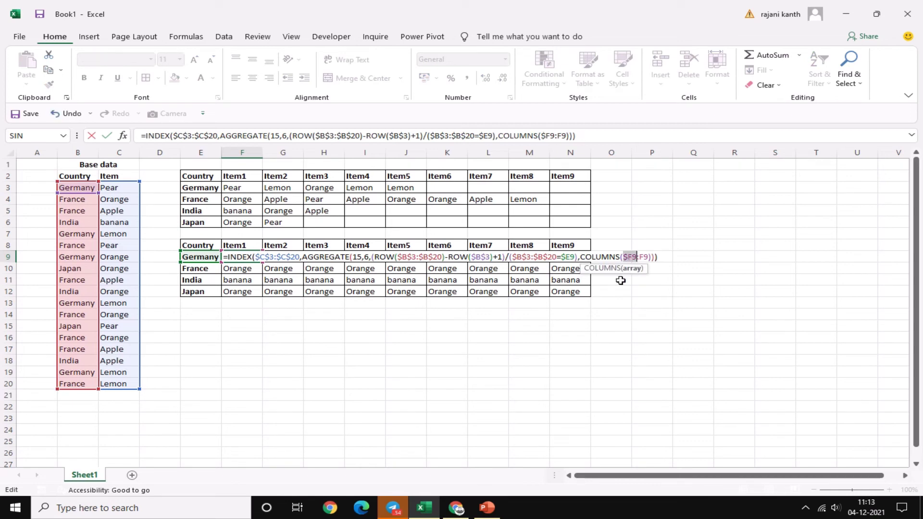
key("F4")
key("F4")
key("F4")
key("F4")
key("ctrl+Return")
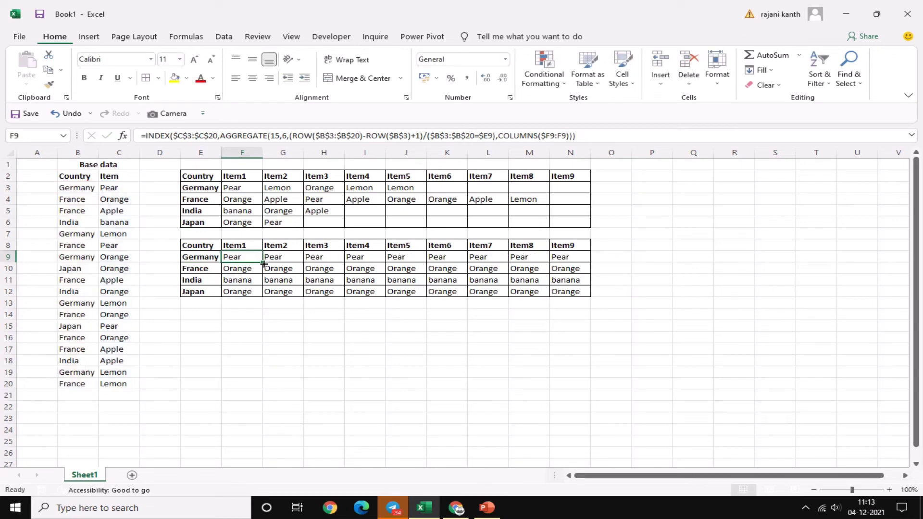
mouse_move(263, 262)
left_mouse_down()
mouse_move(263, 298)
mouse_move(578, 301)
left_mouse_up()
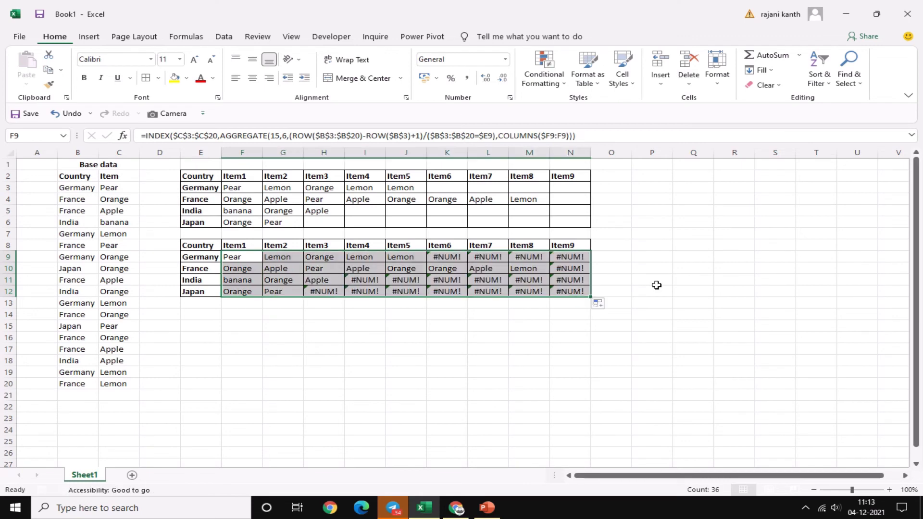
left_click_drag(245, 259, 563, 291)
- Wrap every F9:N12 formula in IFERROR(…,"") so the #NUM! cells become blank
key("F2")
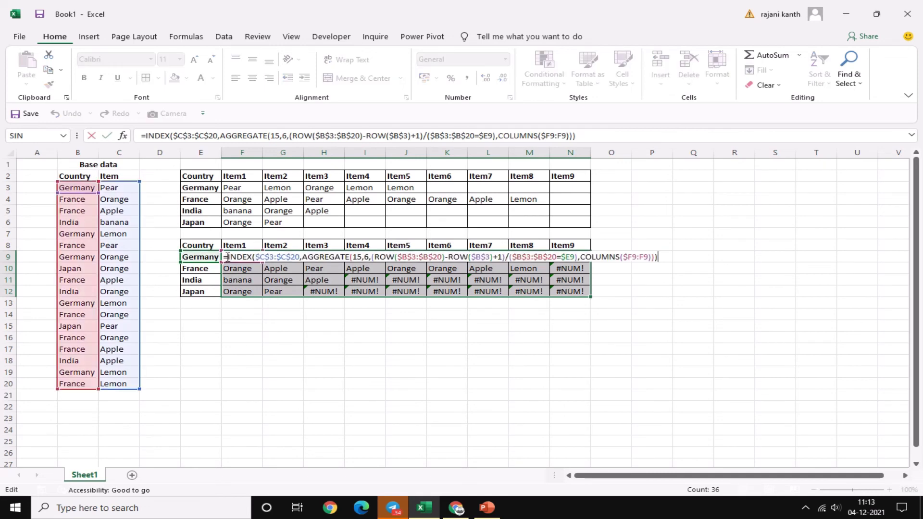
type("IF")
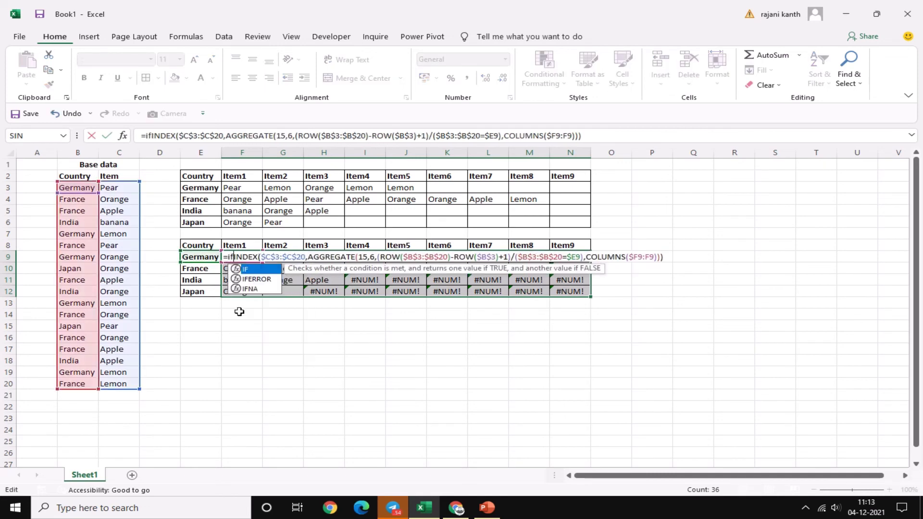
key("Down")
key("Tab")
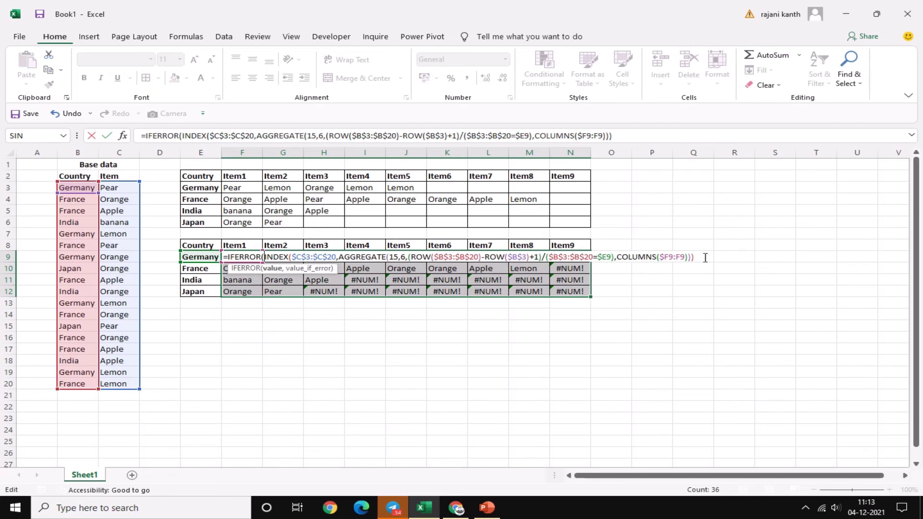
type(",\"")
type("\")")
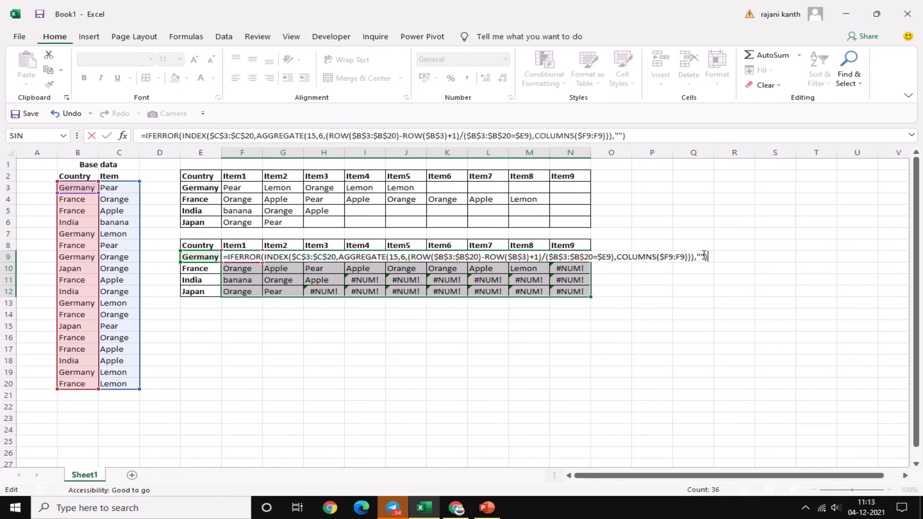
key("ctrl+Return")
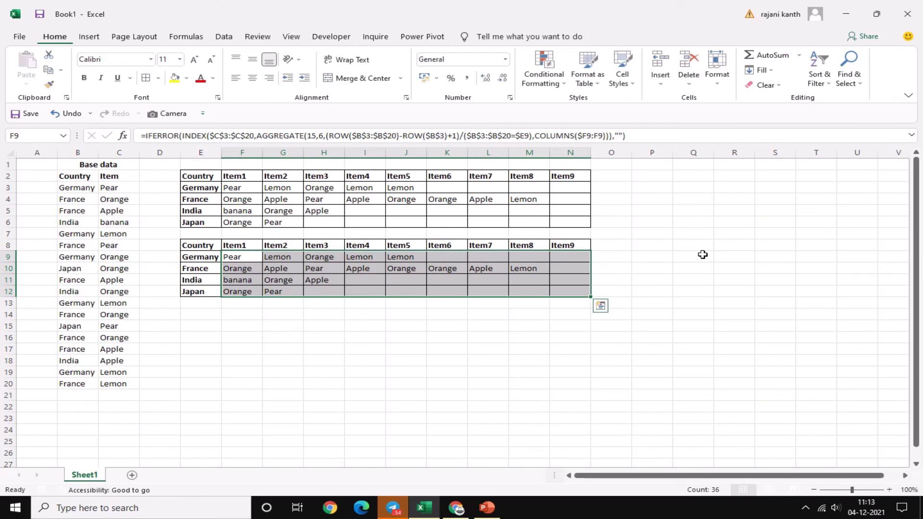